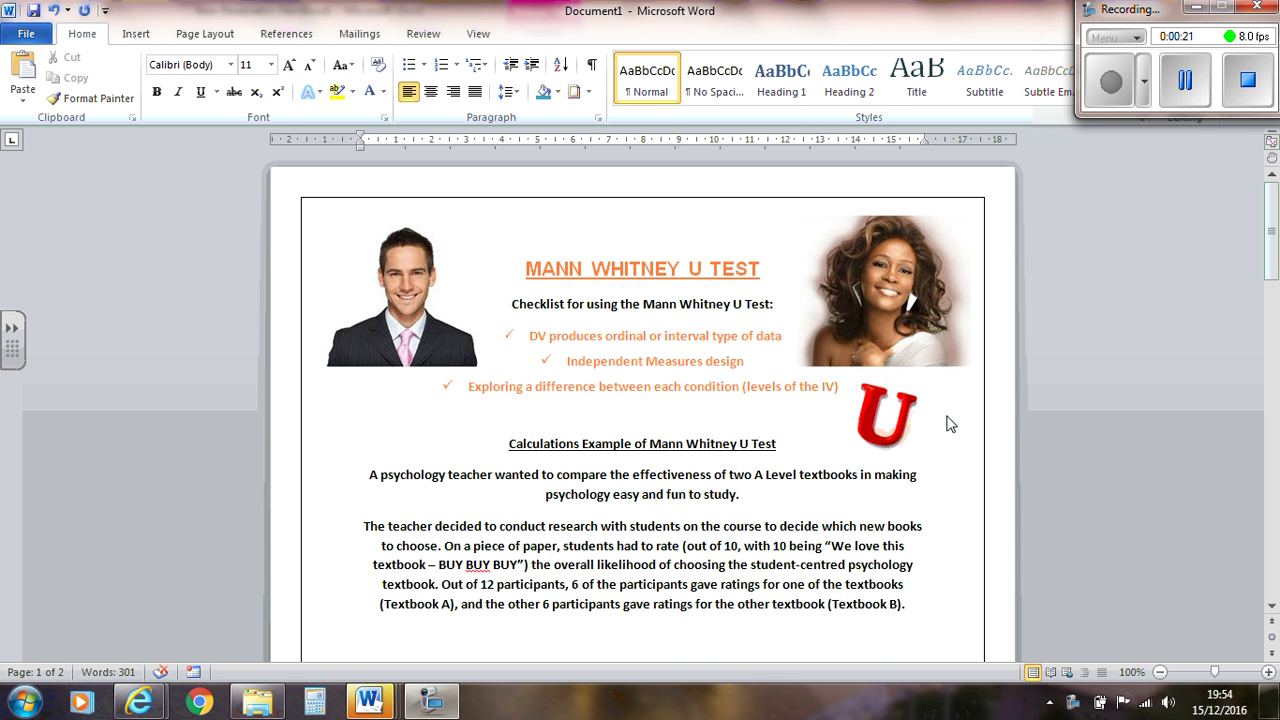
Highlight the Textbook A and Textbook B participant descriptions and the checklist's 'difference between' wording.
scroll(957, 468, down, 3)
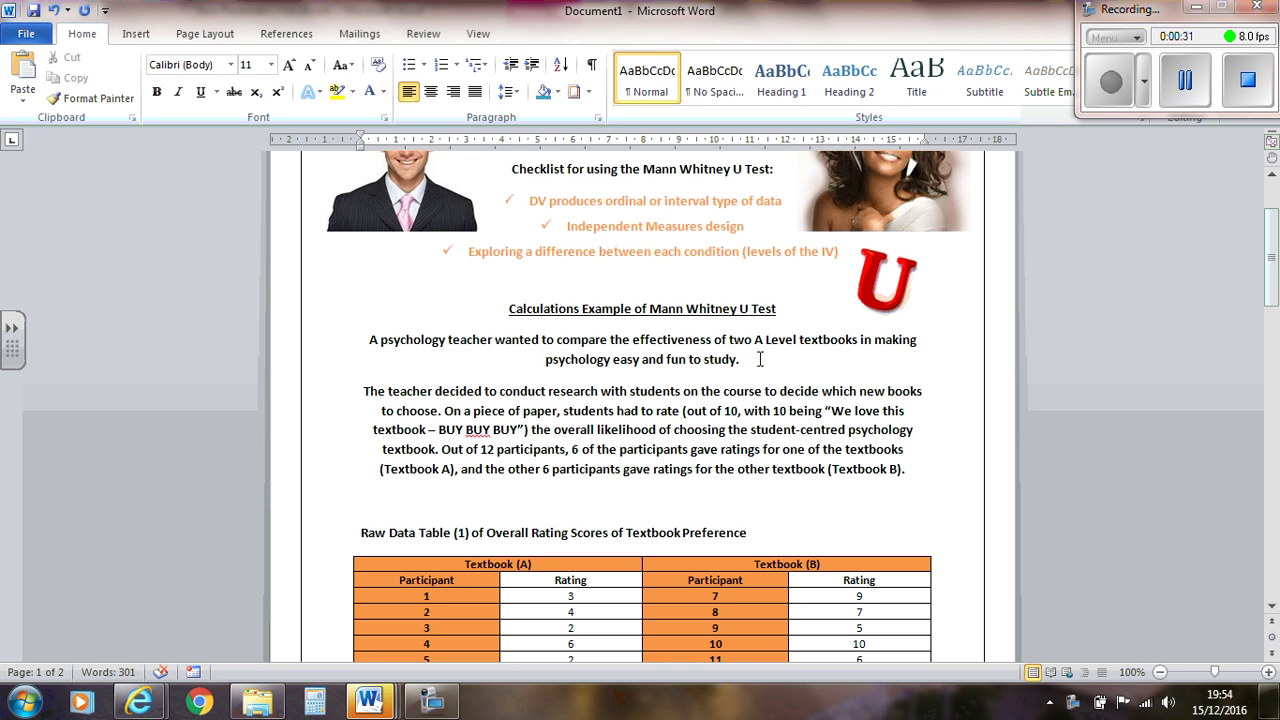
scroll(760, 359, down, 1)
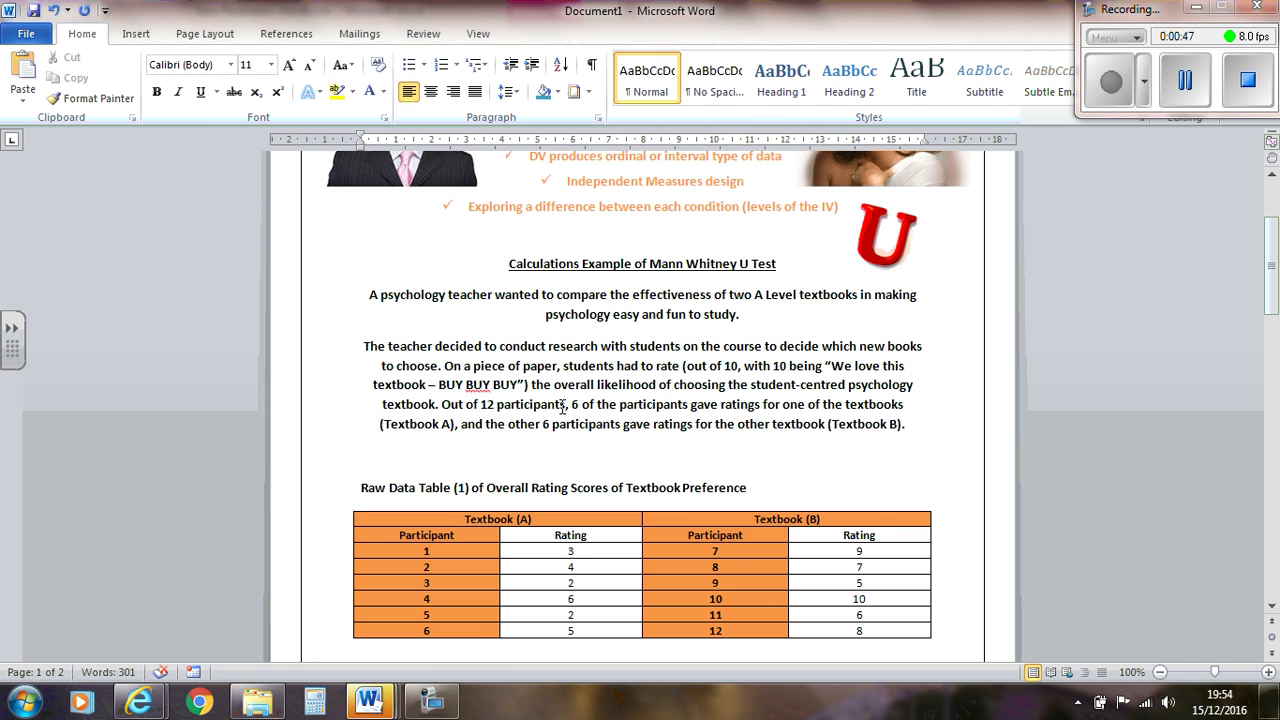
drag(571, 406, 904, 406)
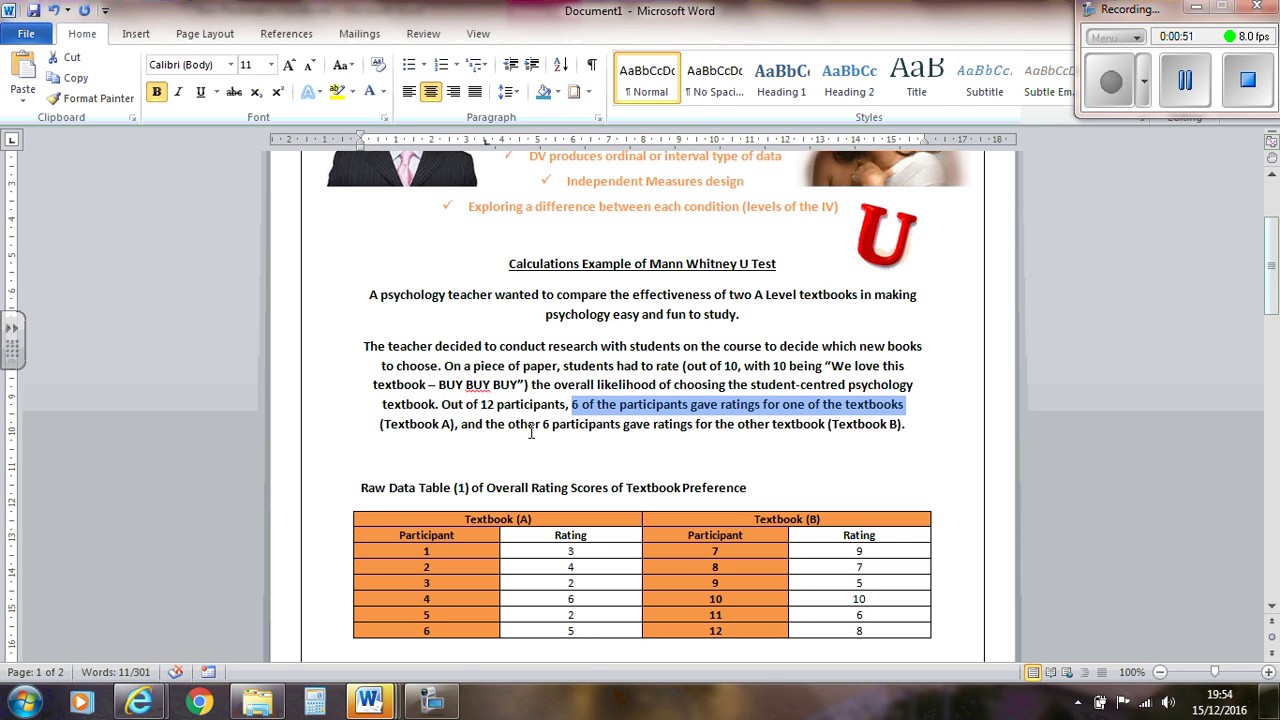
drag(531, 428, 864, 428)
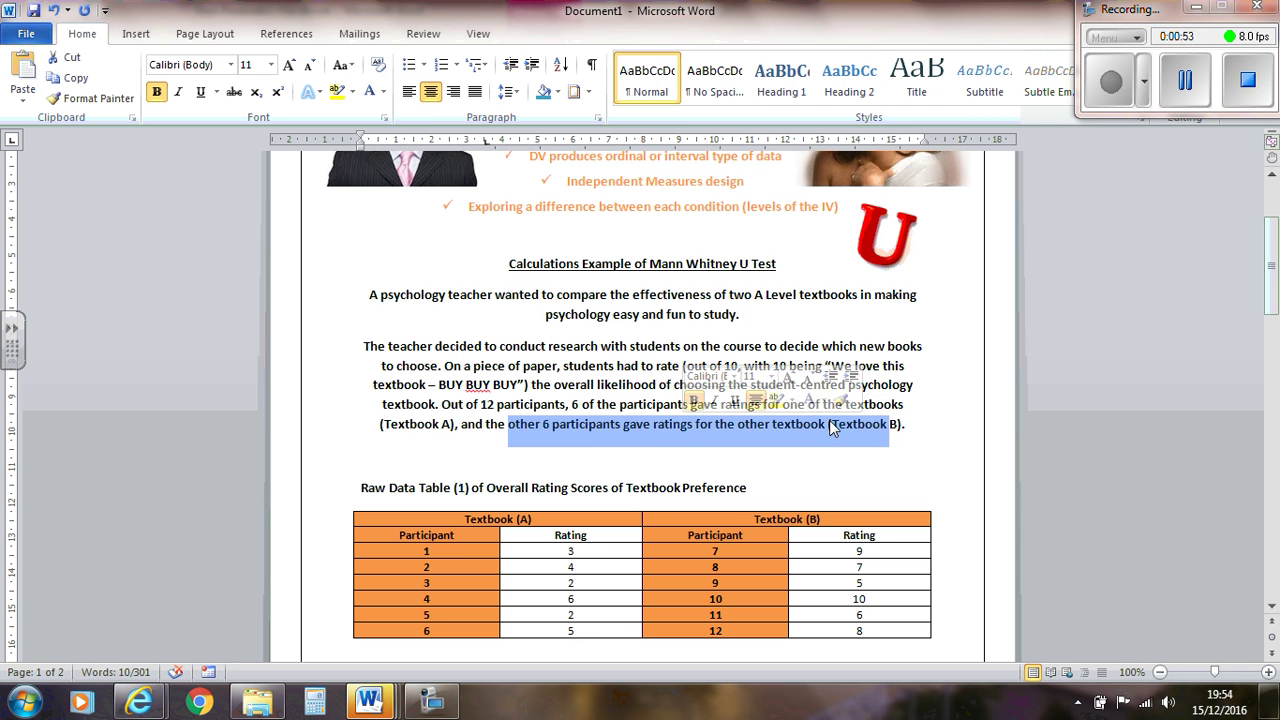
click(942, 429)
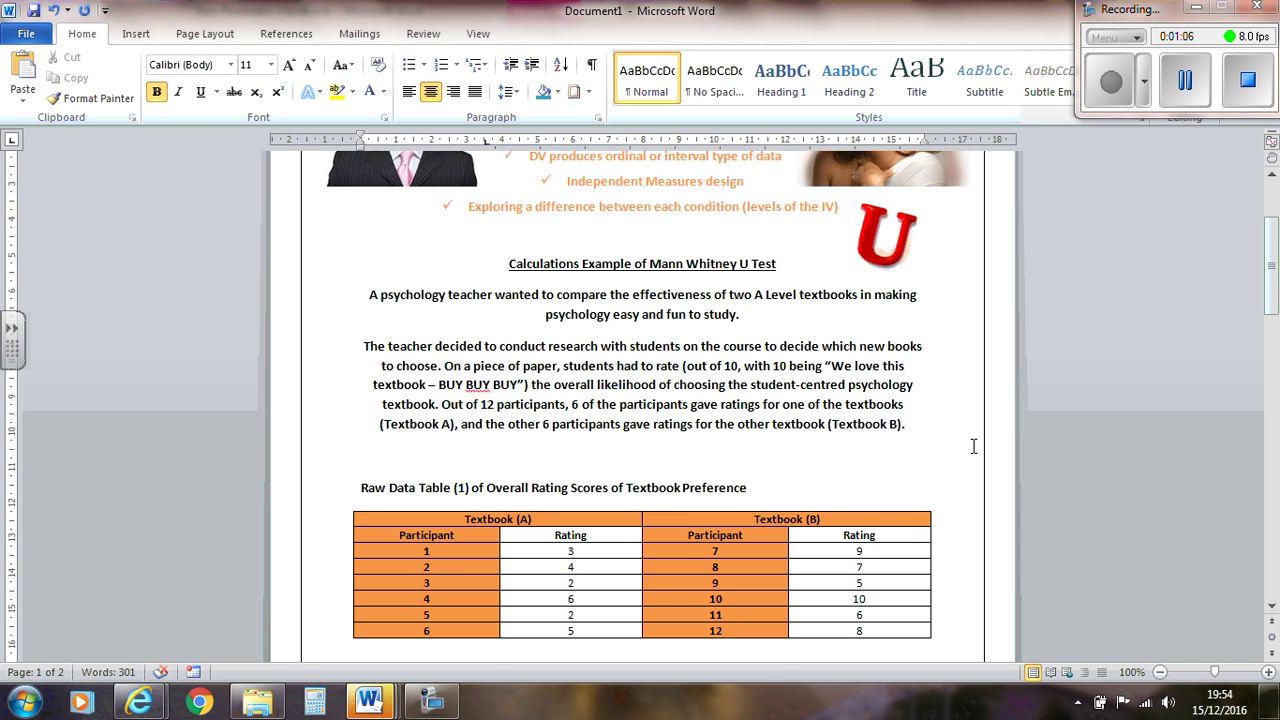
scroll(973, 446, up, 3)
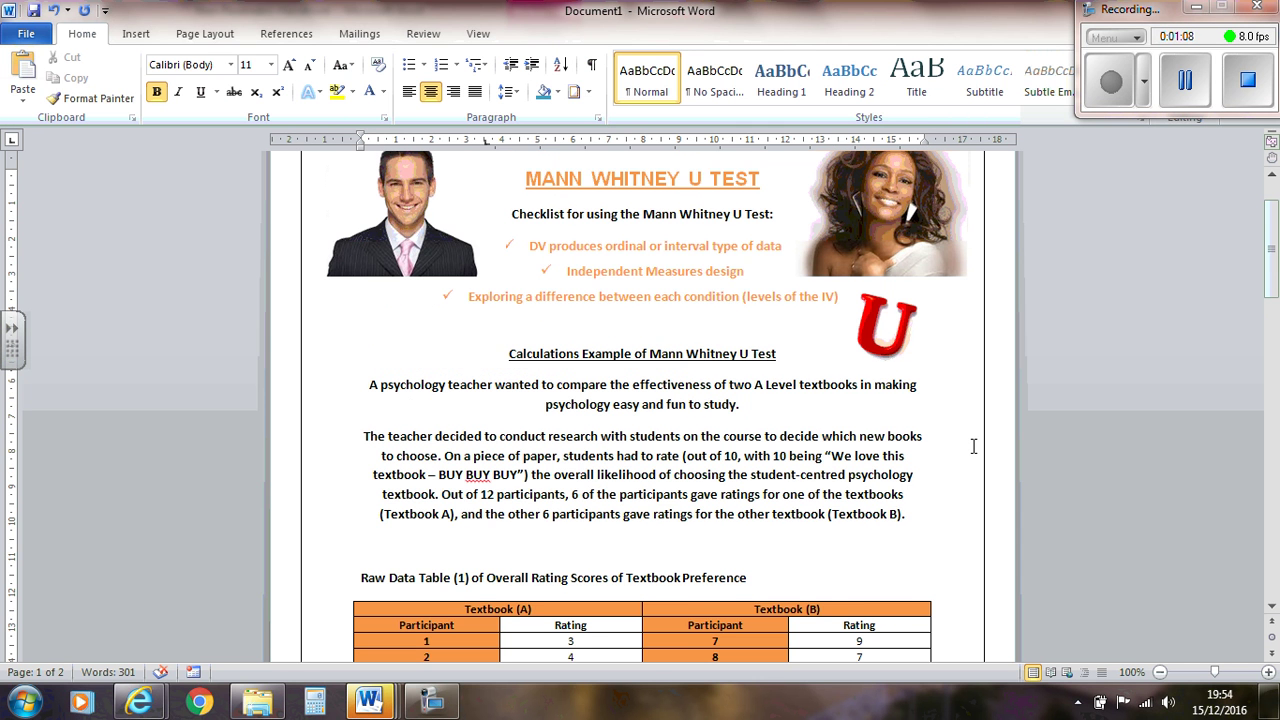
drag(590, 270, 748, 268)
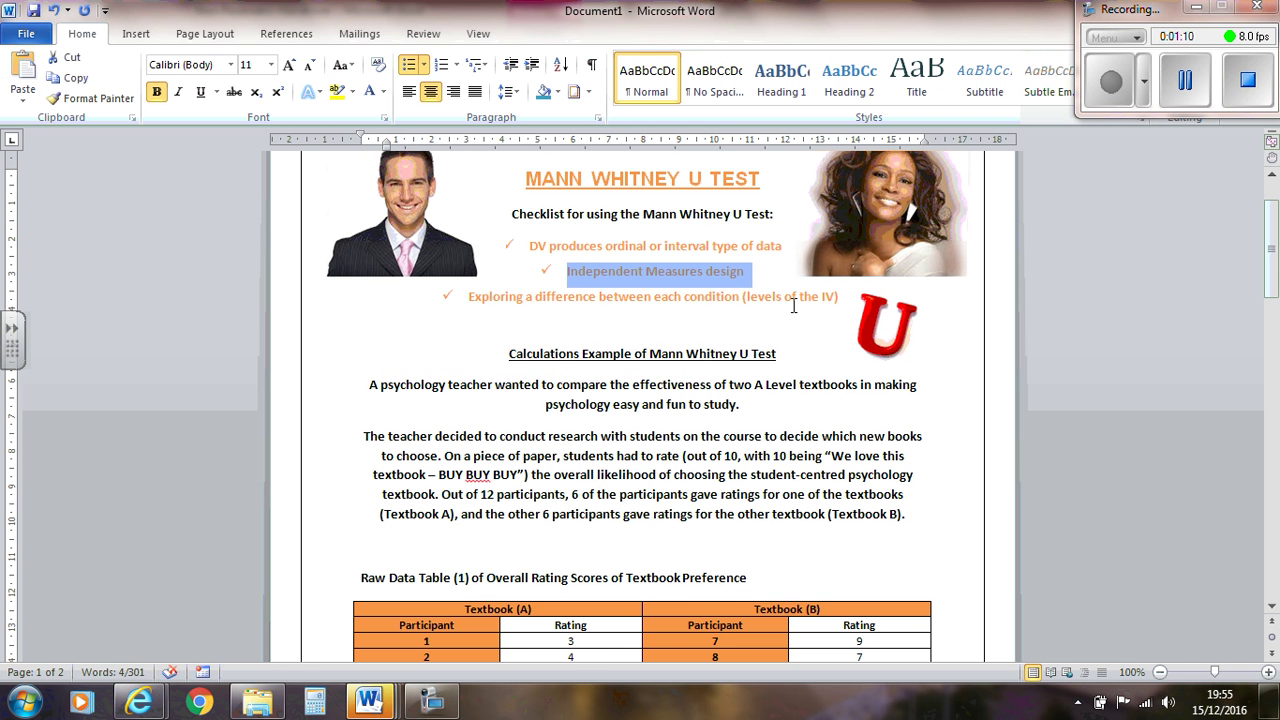
drag(572, 300, 741, 291)
scroll(790, 518, down, 1)
scroll(606, 596, up, 2)
scroll(805, 510, down, 2)
scroll(805, 510, down, 2)
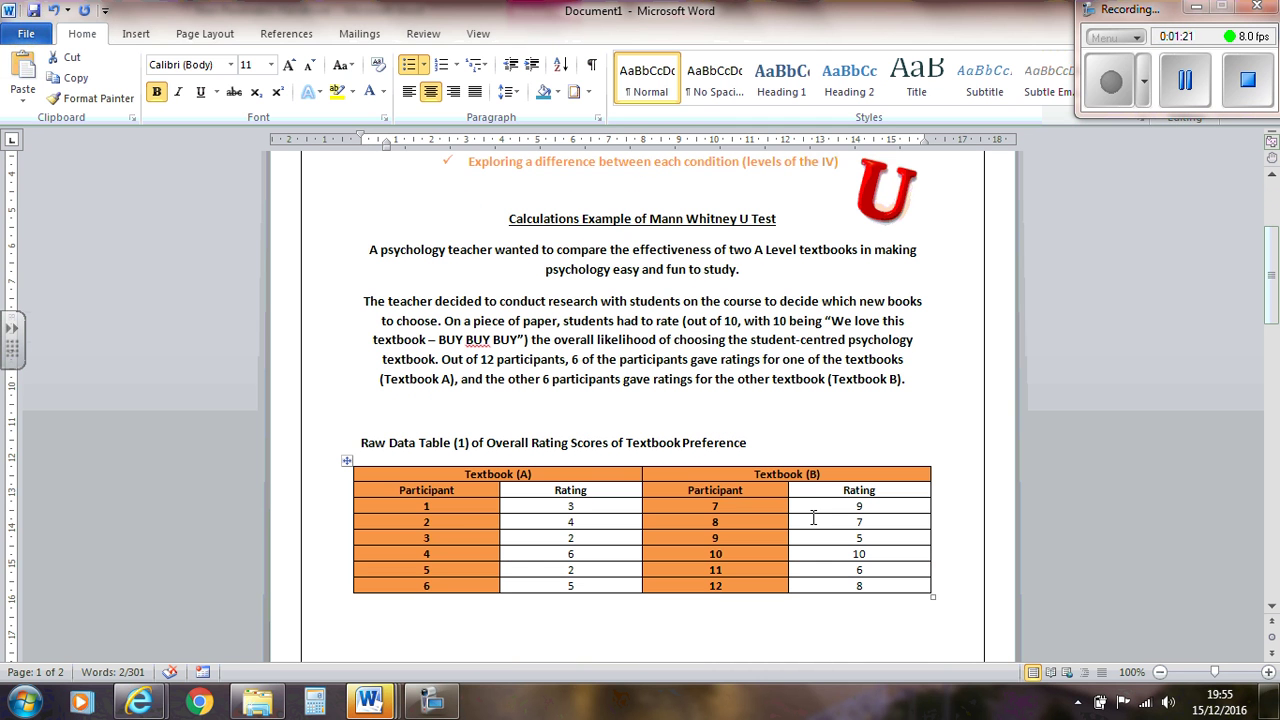
scroll(821, 517, down, 2)
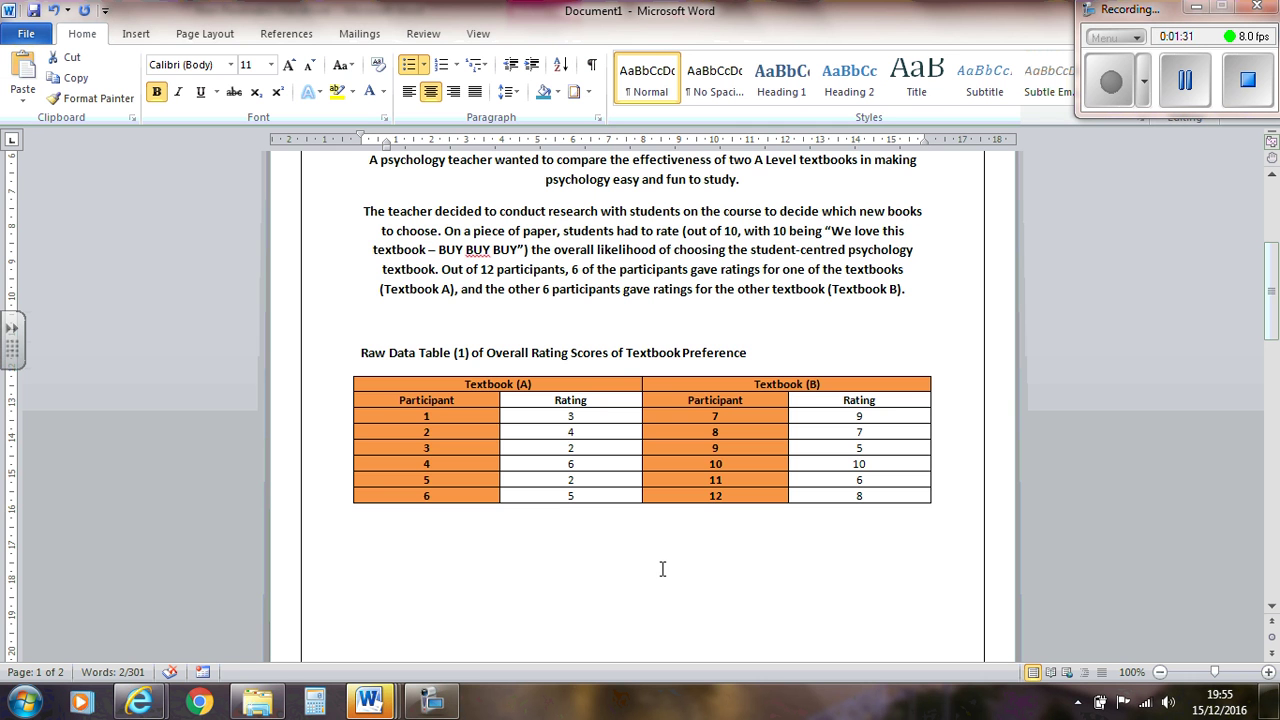
scroll(647, 570, down, 4)
scroll(663, 566, up, 8)
scroll(871, 449, down, 8)
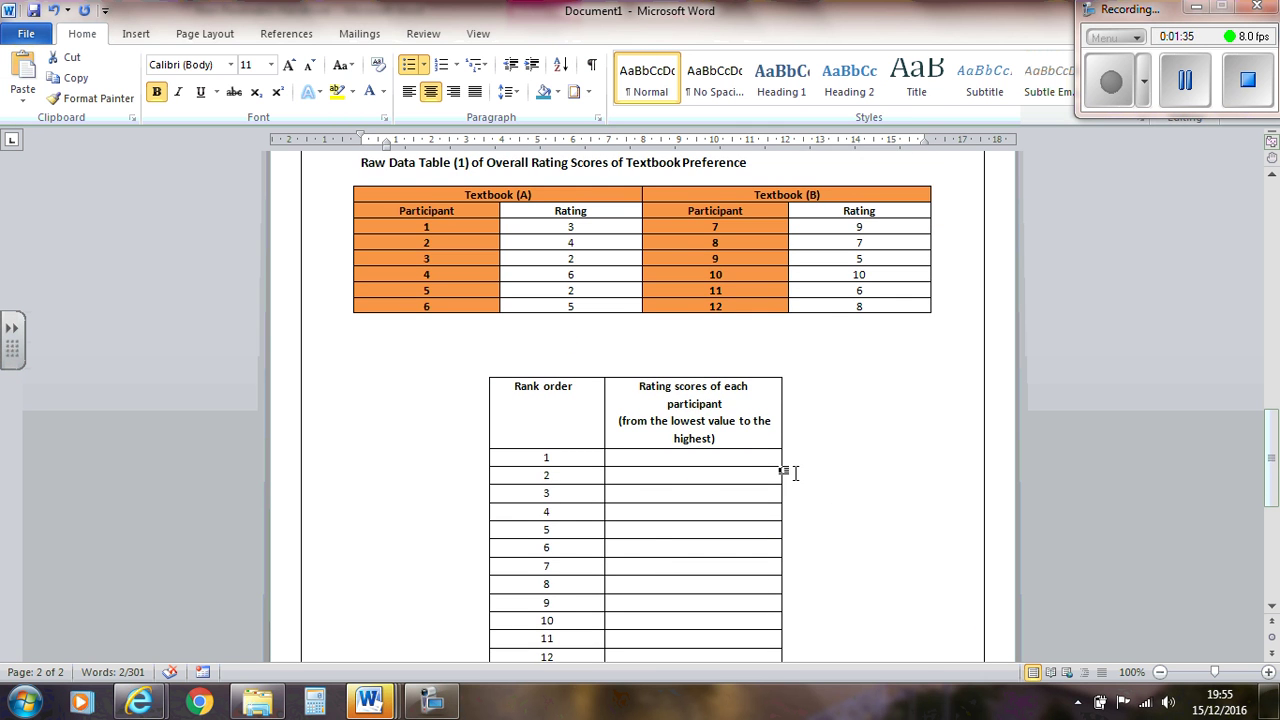
Enter ratings 2, 2, 3, 4 and 5 in ranks 1–5 of the Rank order table.
click(735, 456)
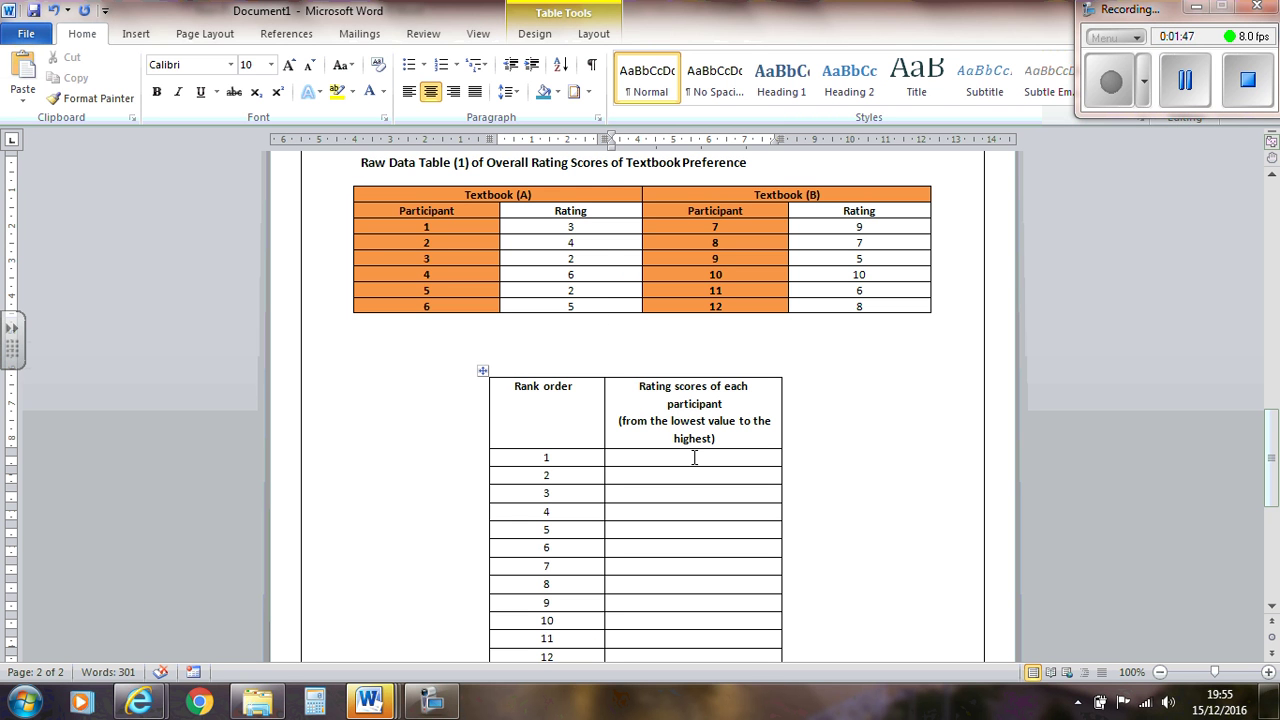
text(2)
key(Down)
text(2)
key(Down)
text(3)
key(Down)
text(4)
key(Down)
text(5)
key(Down)
Enter the remaining ratings 5, 6, 7, 8, 9 and 10 down through rank 11.
text(5)
key(Down)
text(6)
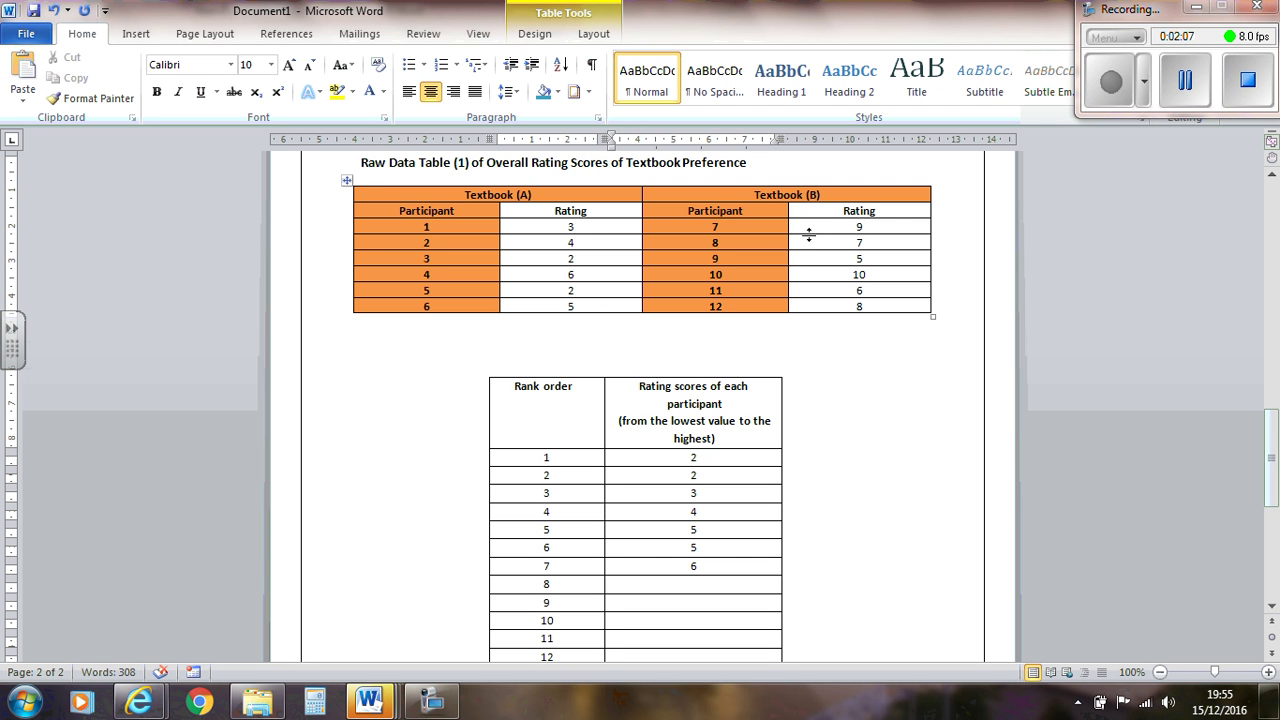
text(7)
key(Down)
text(8)
key(Down)
text(9)
key(Down)
text(10)
key(Down)
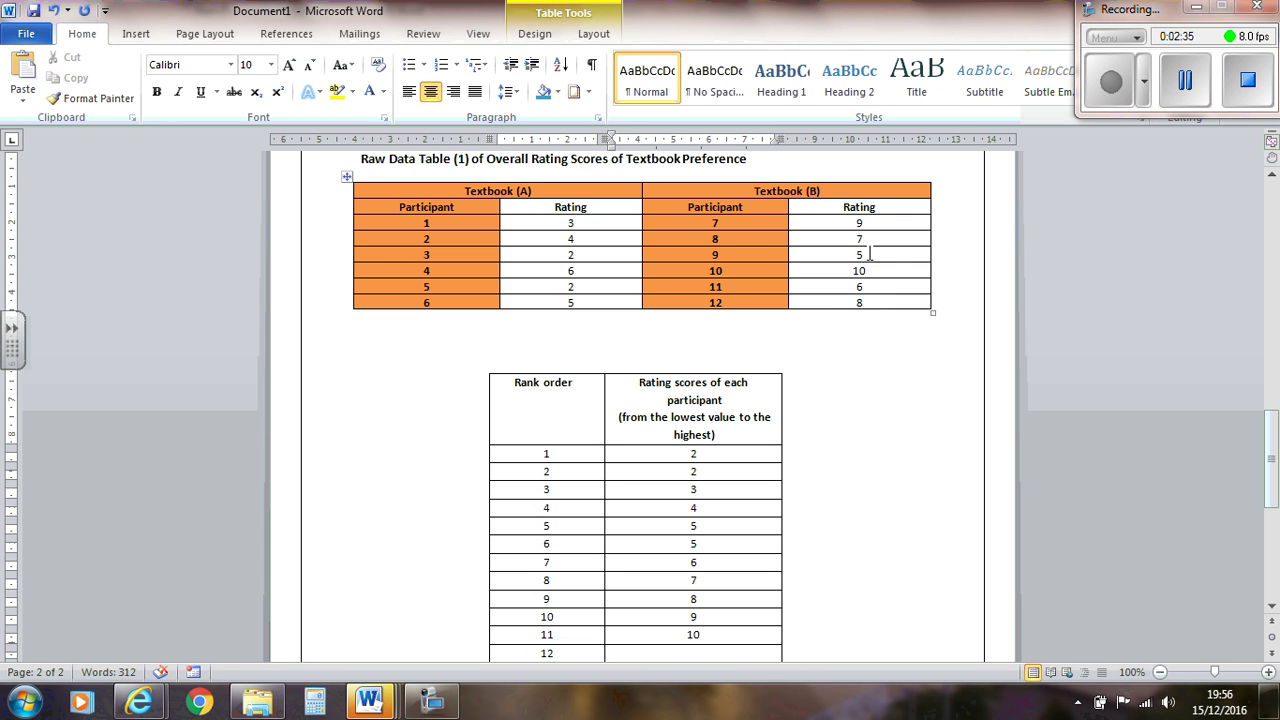
scroll(873, 287, down, 1)
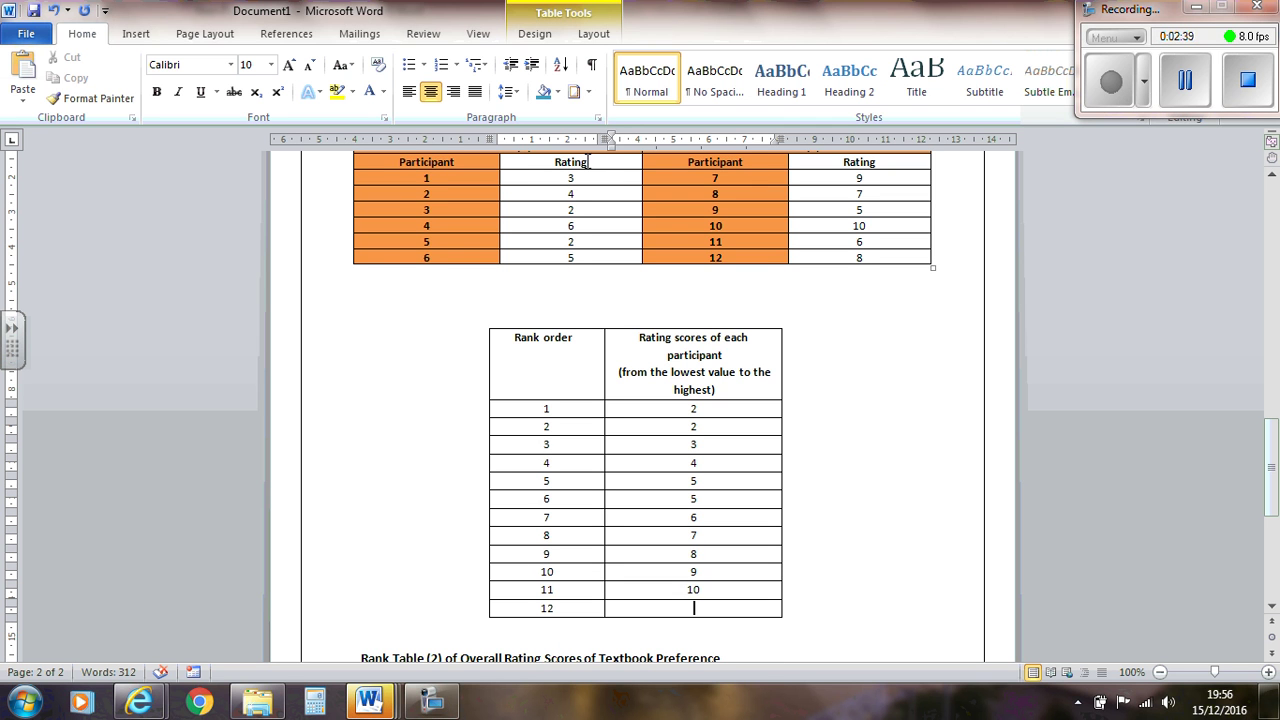
Mark the checked raw ratings of participants 5, 1, 2, 6 and 9 with a dot.
click(593, 211)
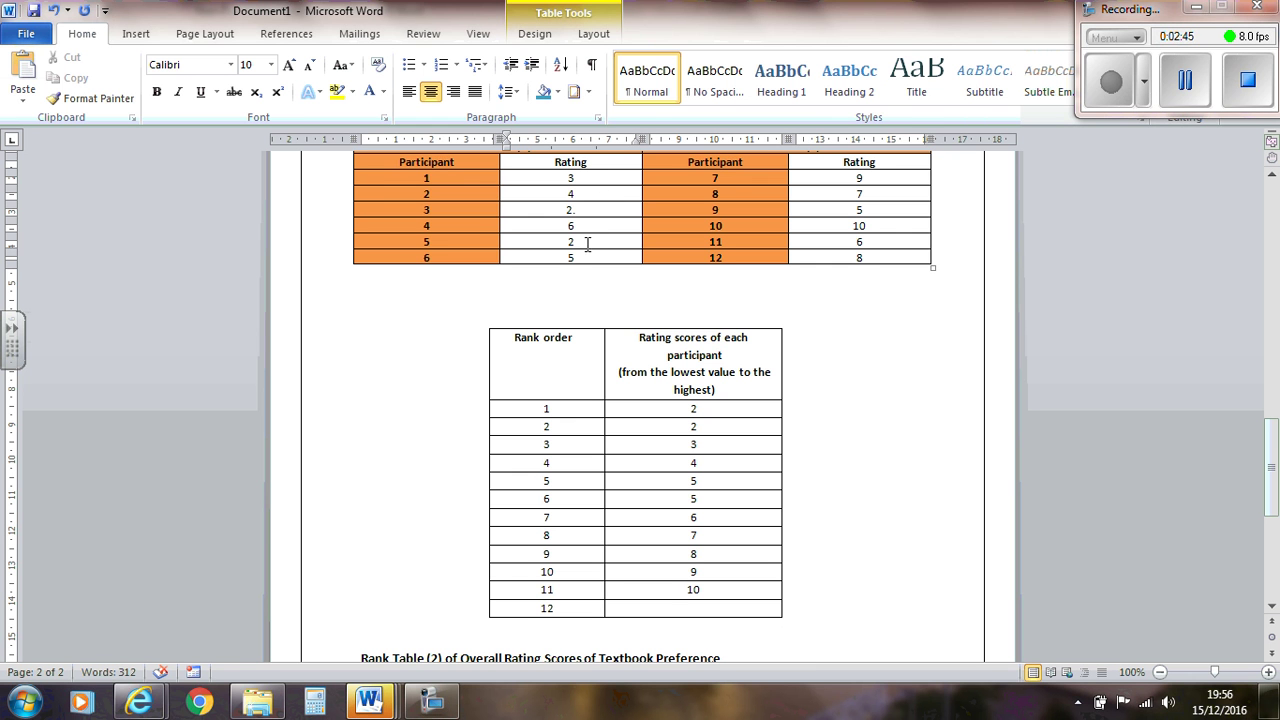
click(590, 243)
text(.)
click(596, 180)
text(.)
click(603, 194)
text(.)
click(588, 257)
text(.)
click(894, 209)
text(.)
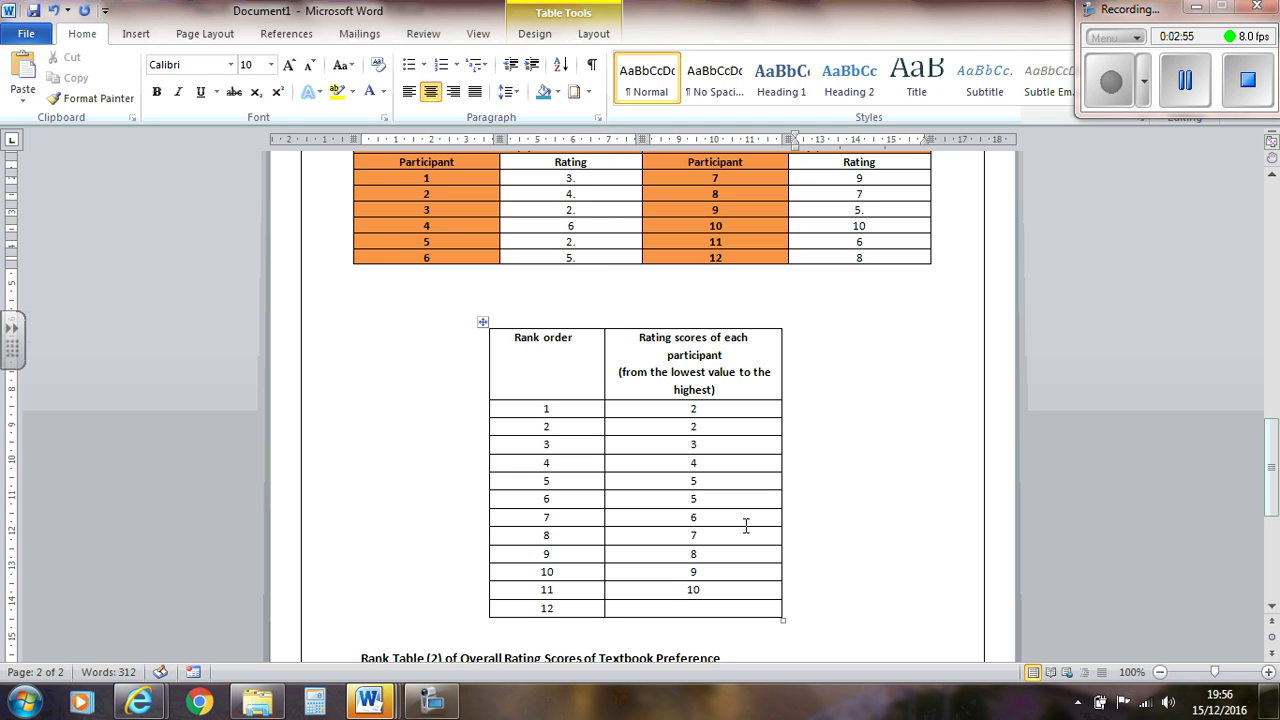
Move ratings 7–10 down one row and insert the missing 6 at rank 8.
click(745, 518)
drag(722, 535, 710, 596)
key(ctrl+x)
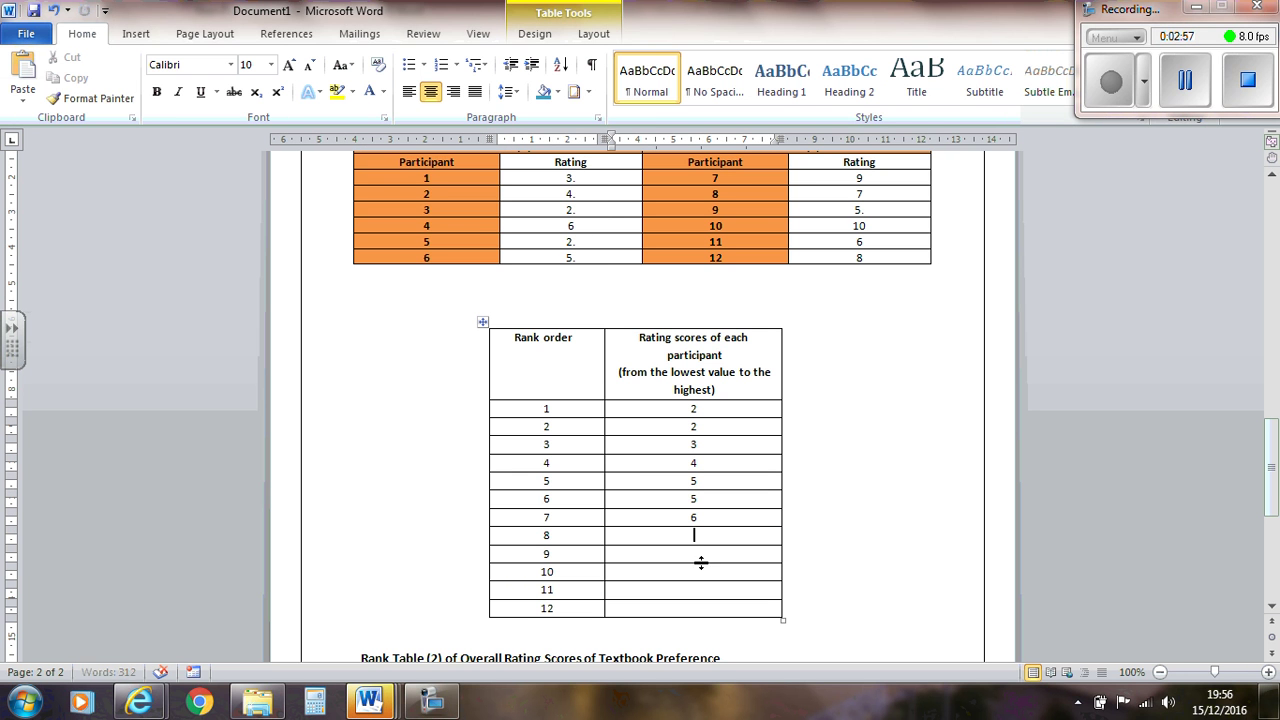
click(703, 554)
key(ctrl+v)
click(707, 535)
text(6)
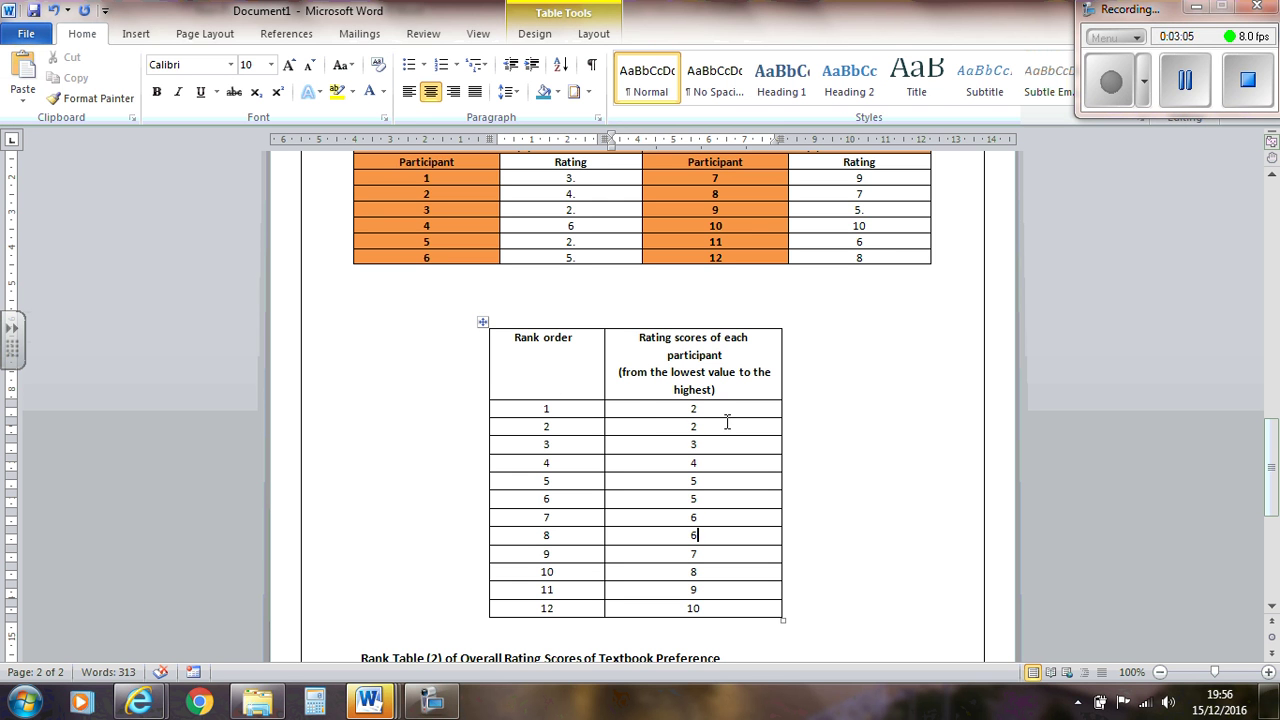
Shade the tied 2s (ranks 1–2), 5s (ranks 5–6) and 6s (ranks 7–8) teal.
drag(714, 408, 710, 428)
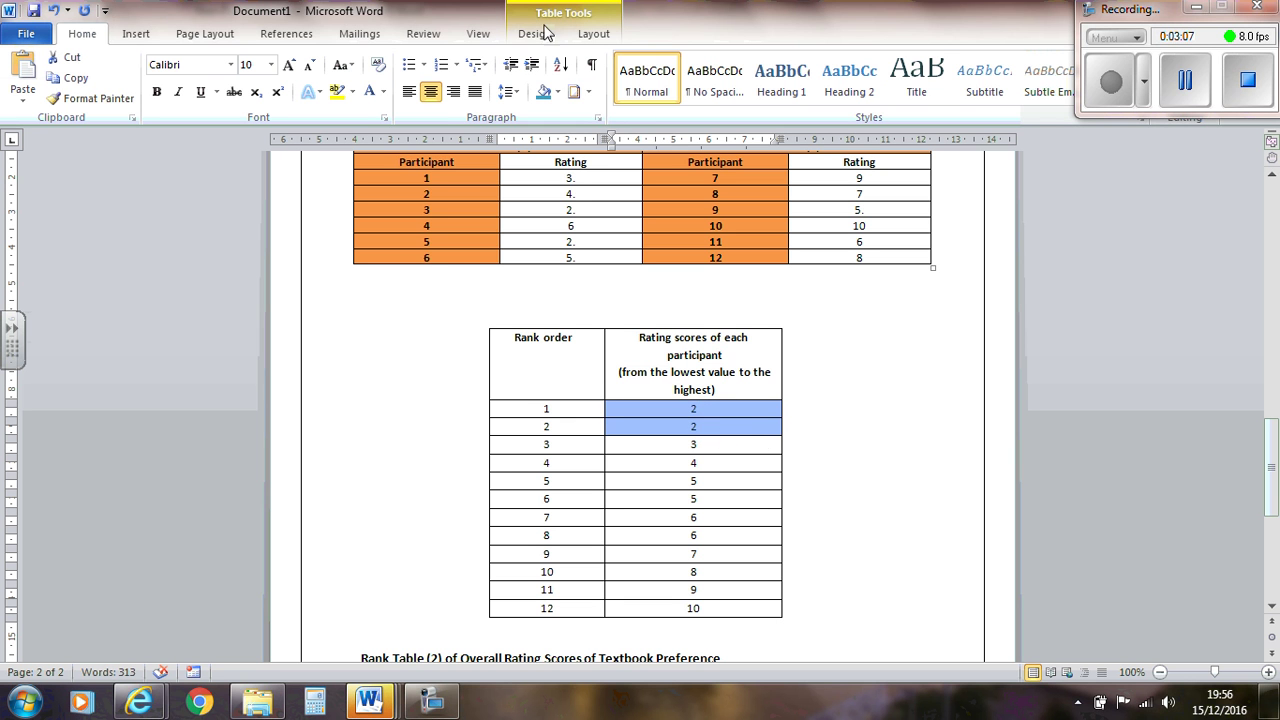
click(545, 92)
click(829, 386)
drag(698, 482, 700, 499)
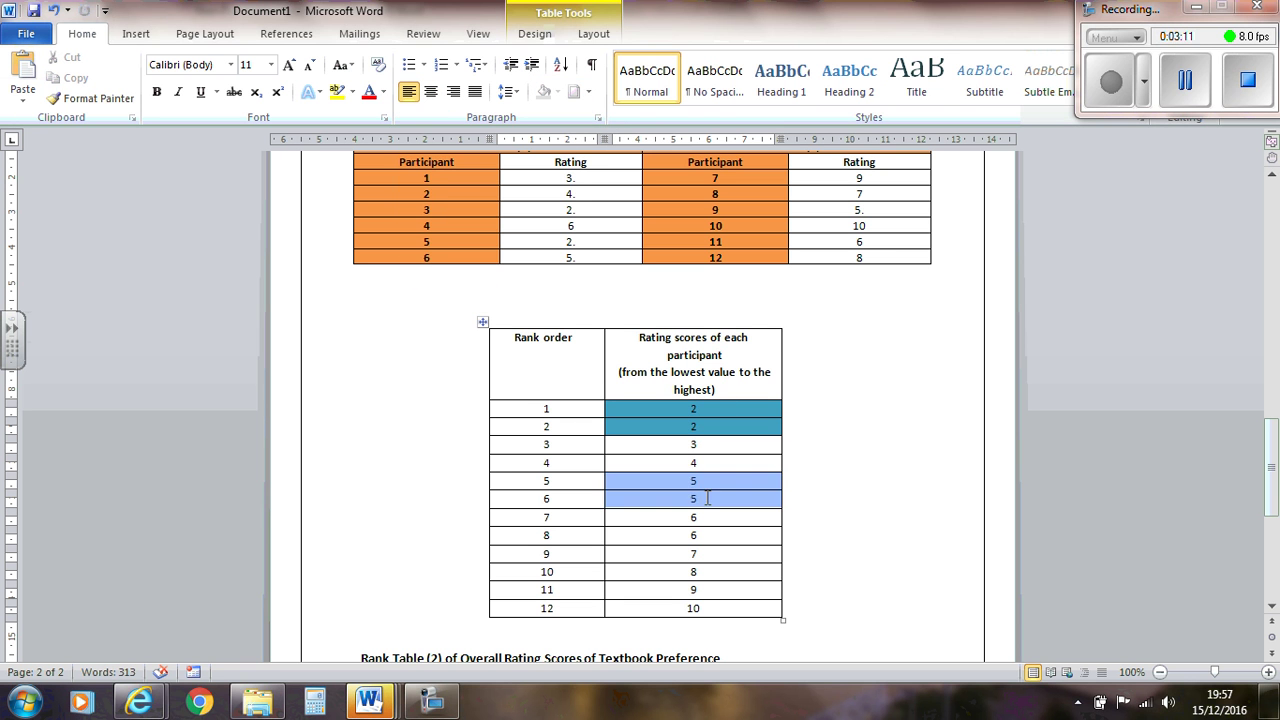
click(545, 92)
click(601, 294)
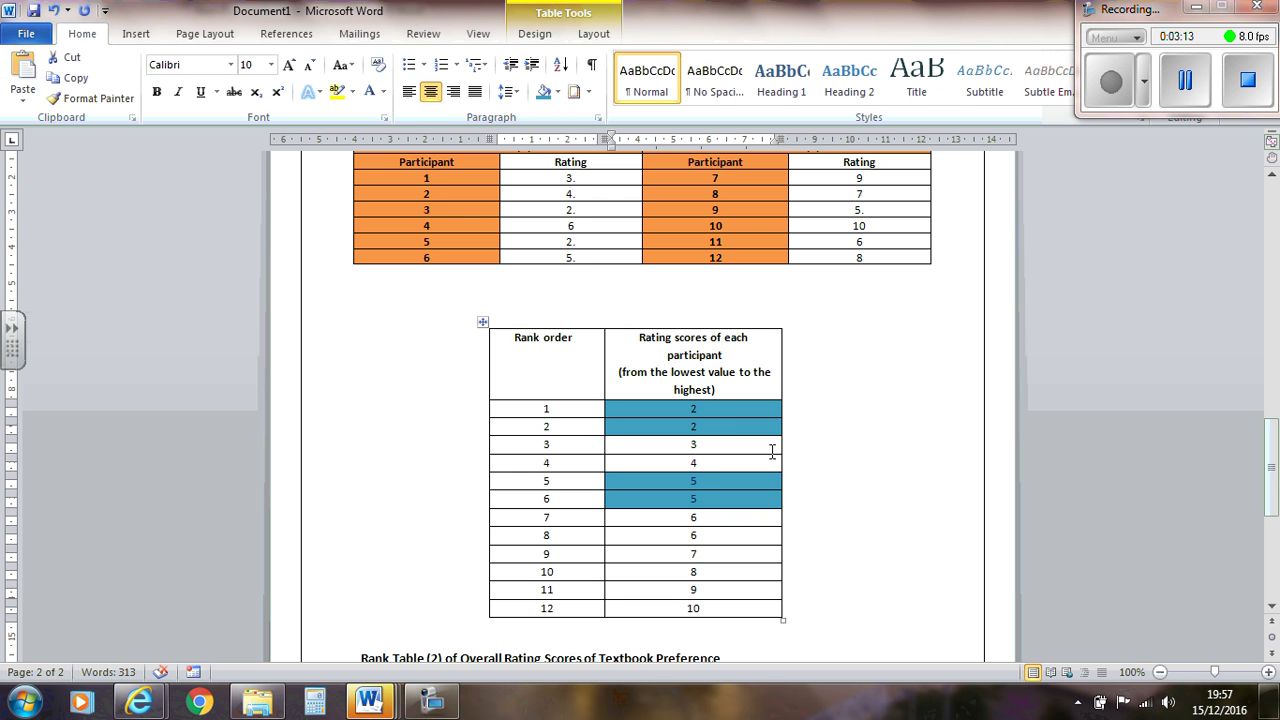
drag(698, 517, 722, 532)
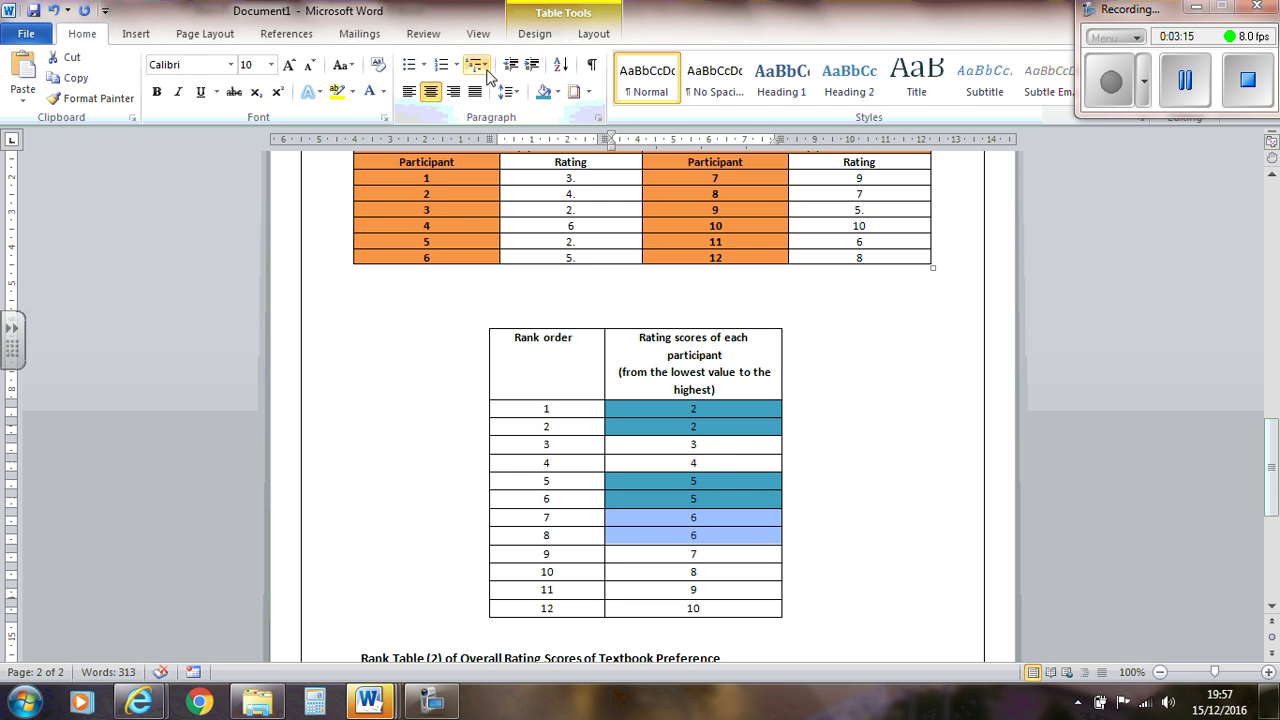
click(545, 92)
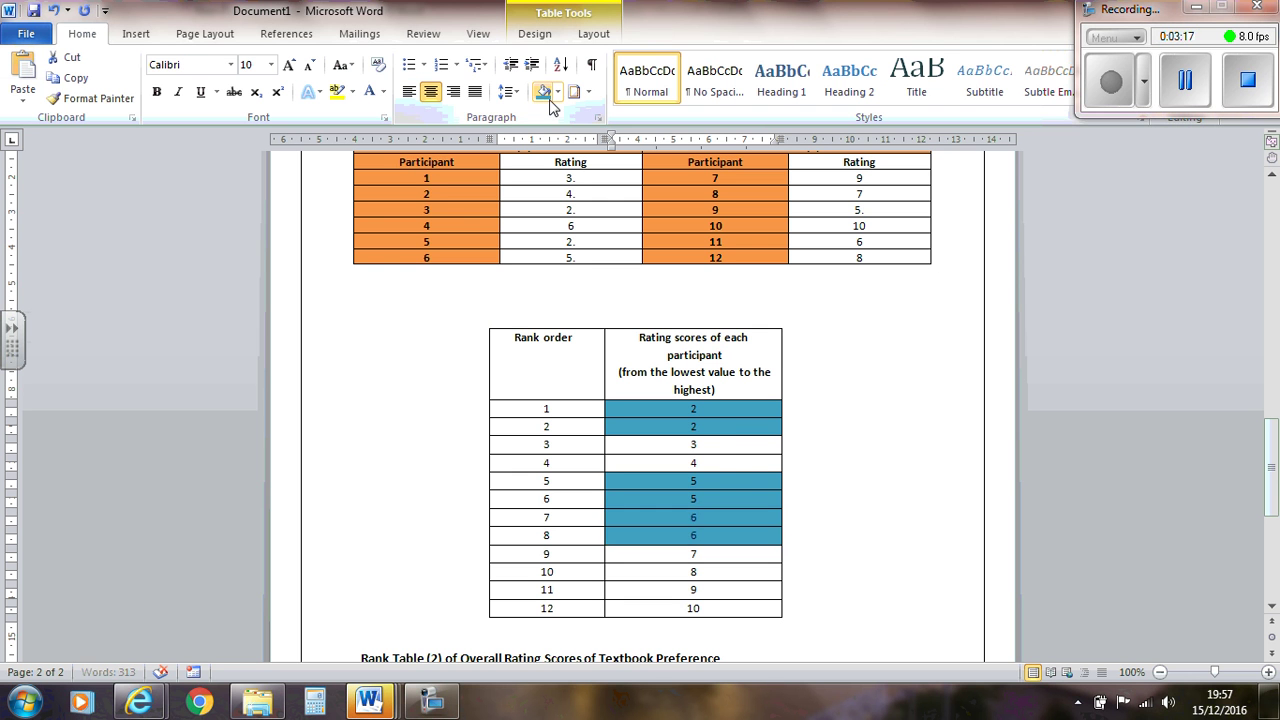
click(846, 440)
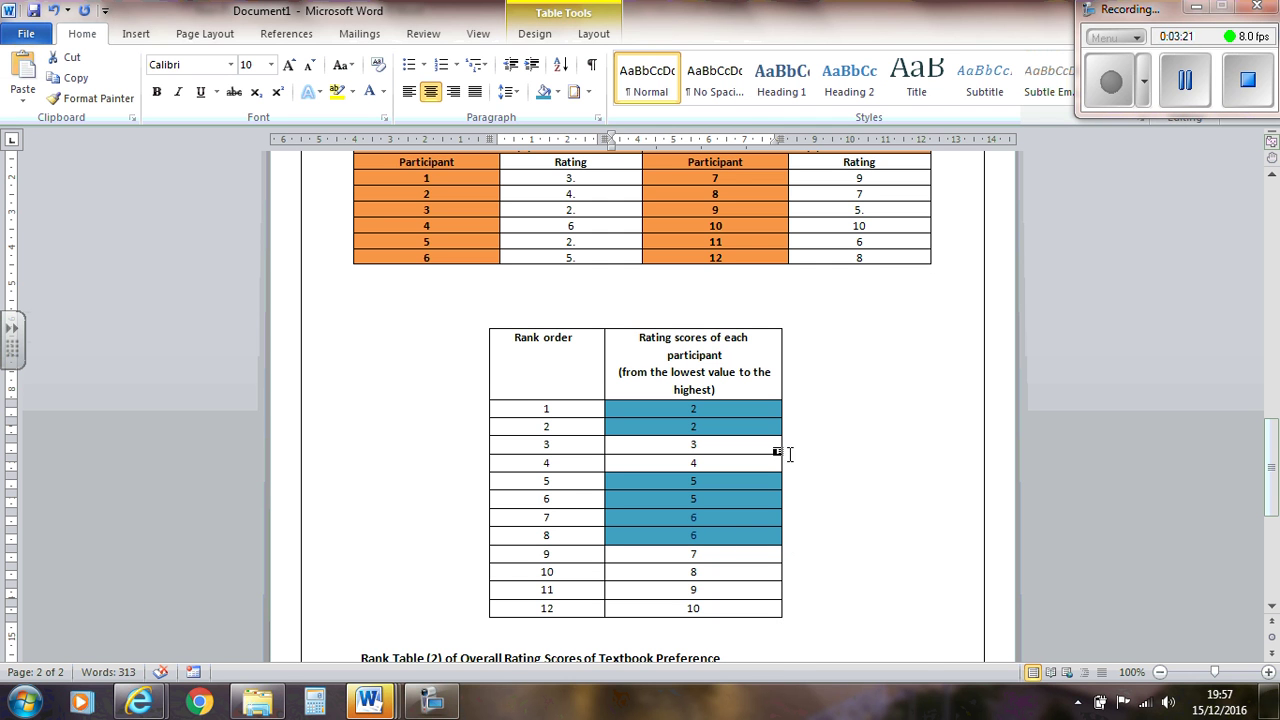
scroll(786, 607, down, 1)
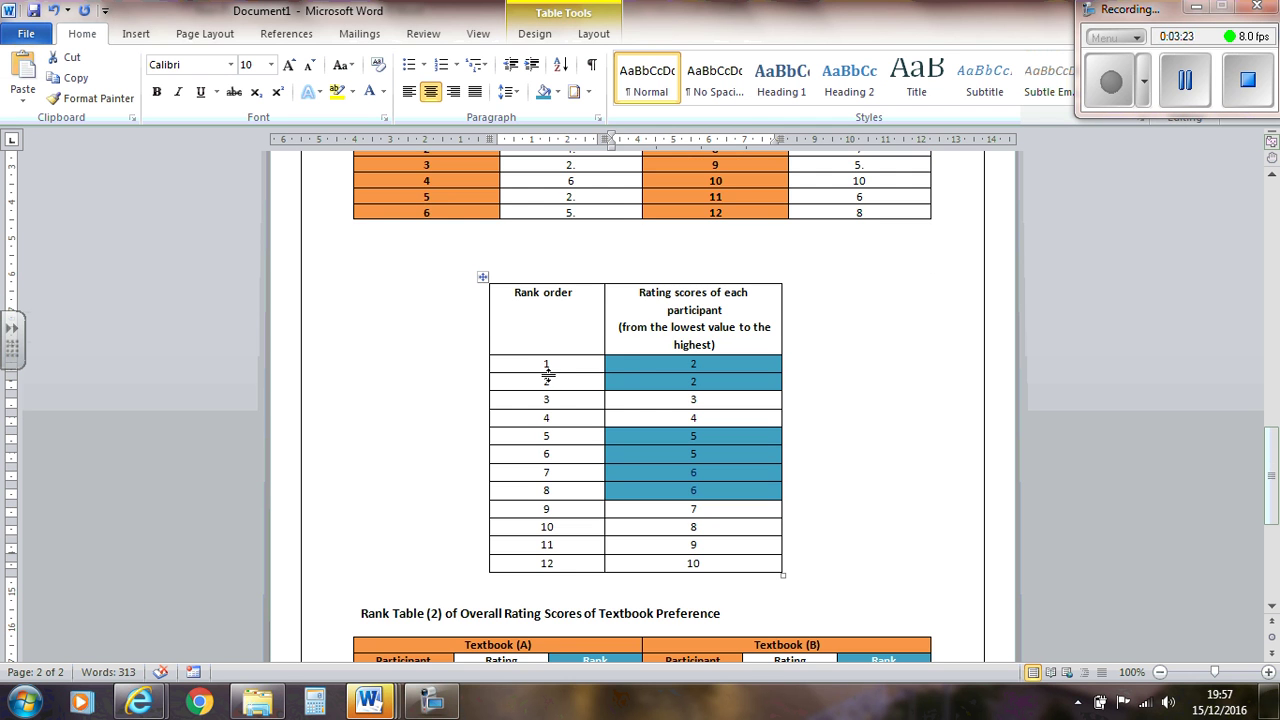
Write '1+2=3 / 2 = 1.5' below the rank table, checking it in Calculator.
click(547, 586)
text(1)
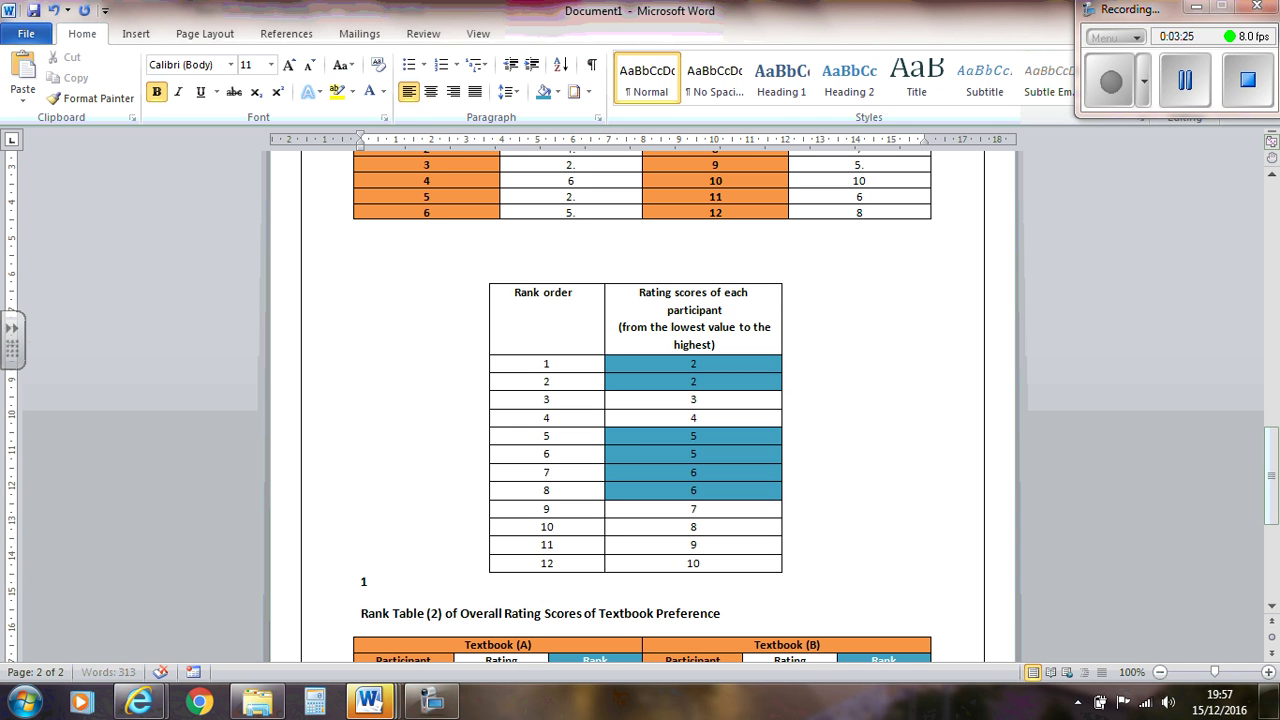
text(+2=3 / 2)
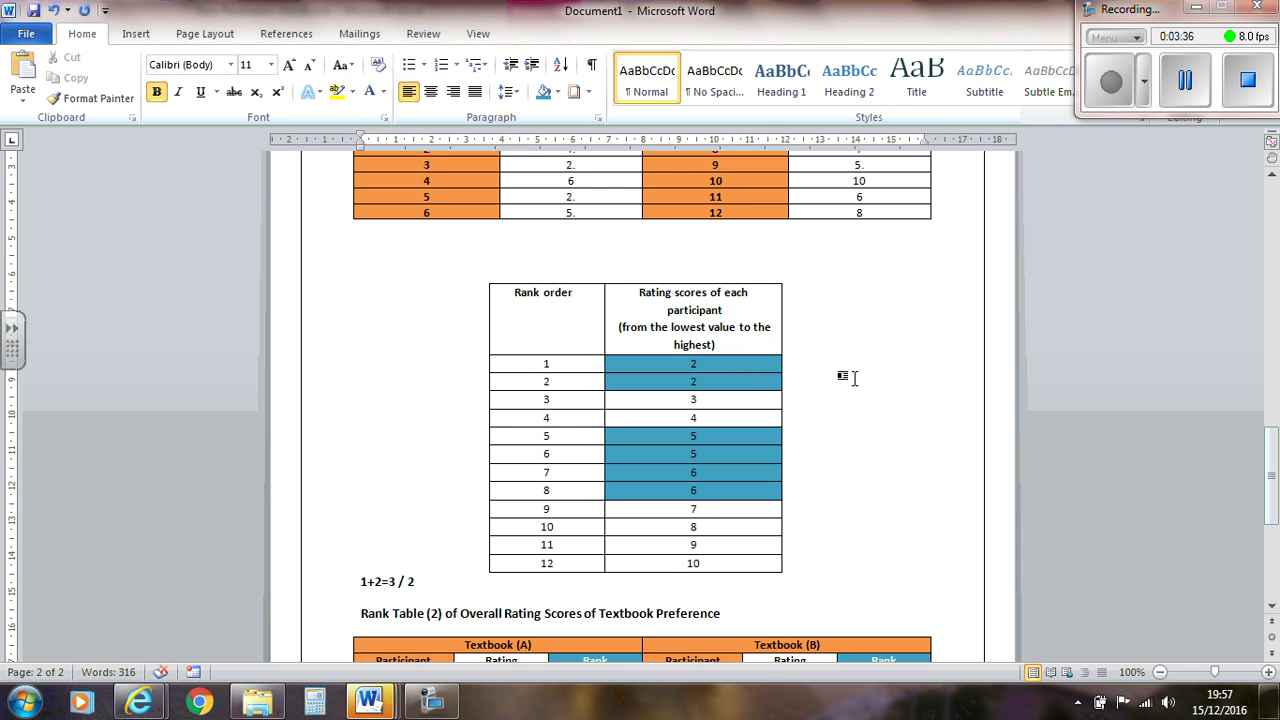
text( =)
click(25, 700)
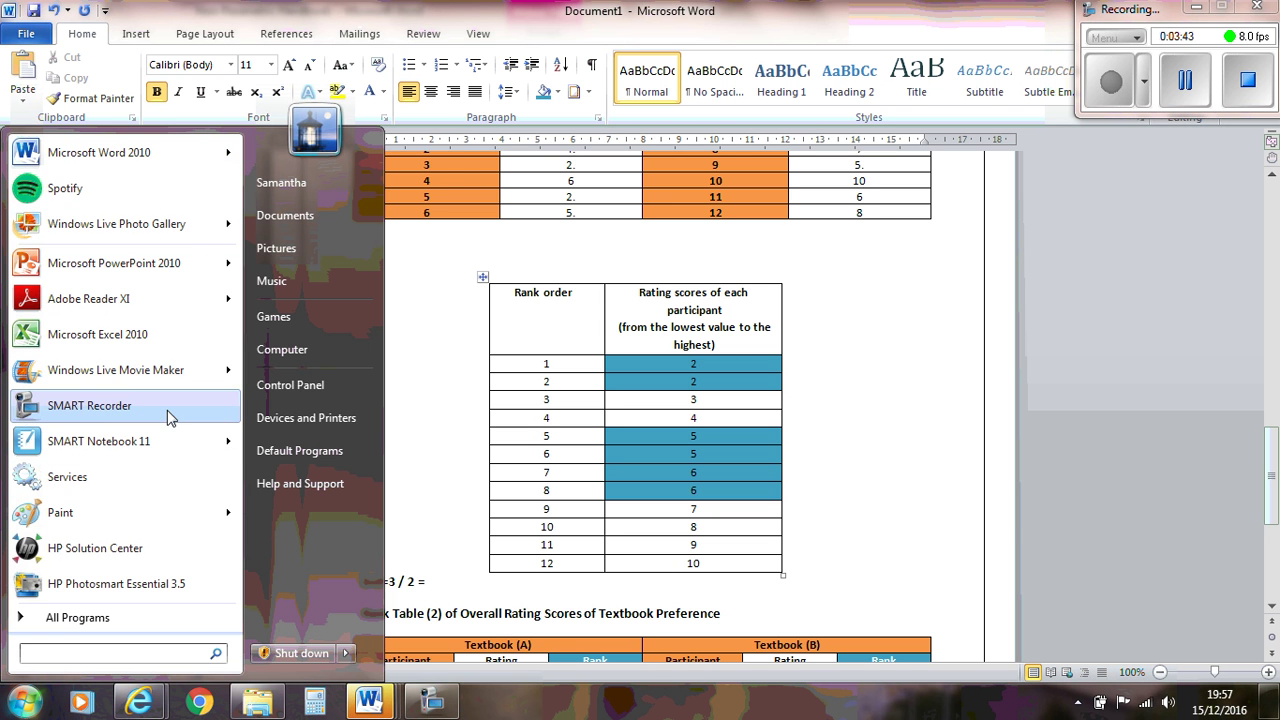
click(315, 700)
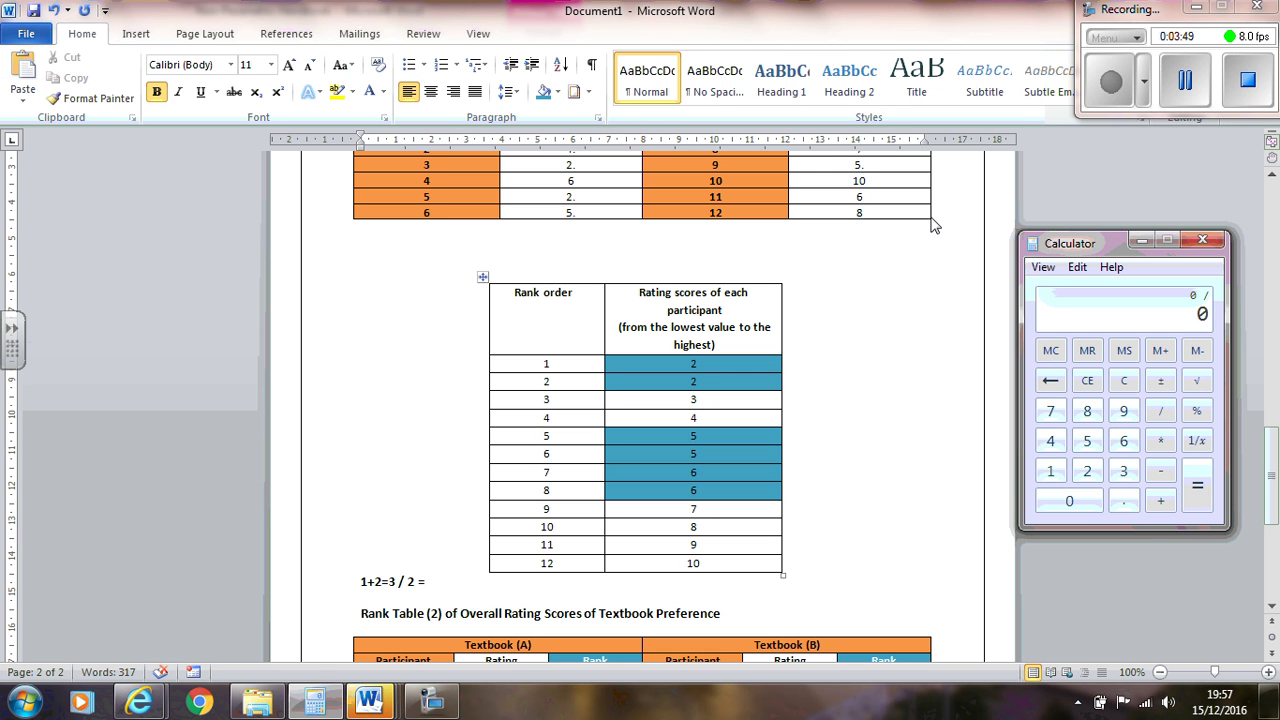
click(445, 585)
text(1.5)
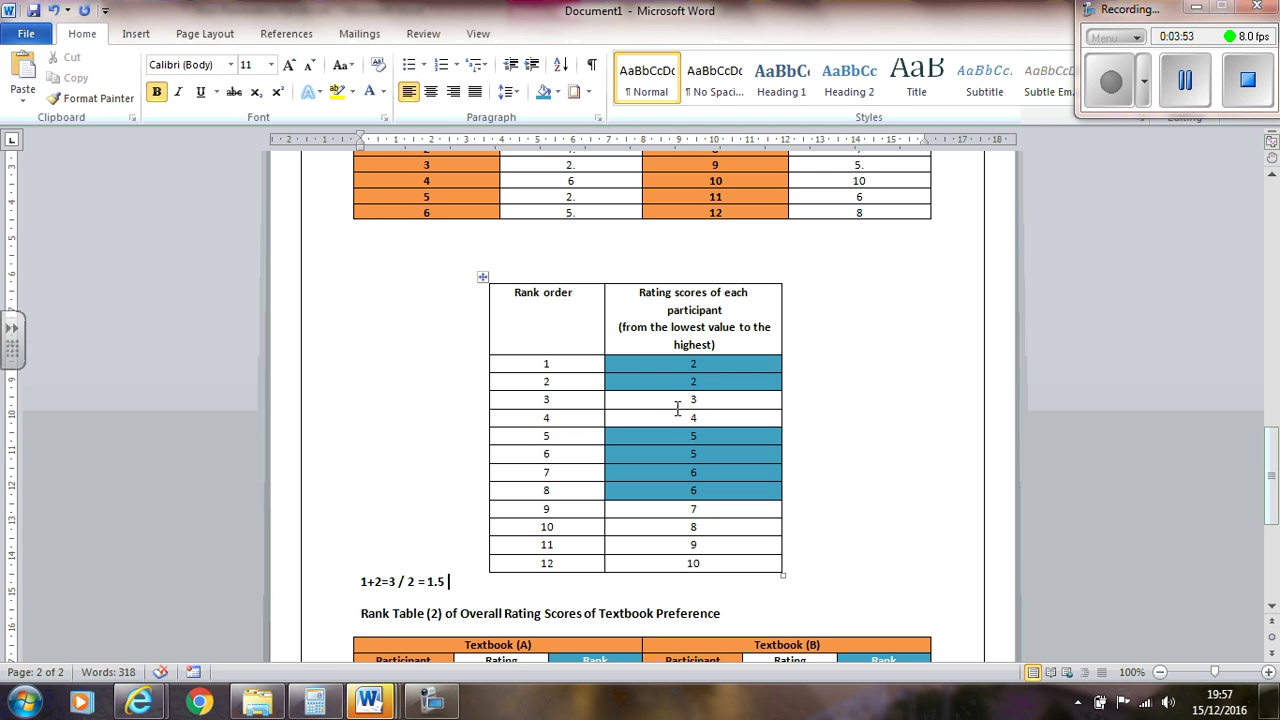
Label the first two Rank order cells '1 - 1.5' and '2- 1.5'.
click(761, 370)
text(-)
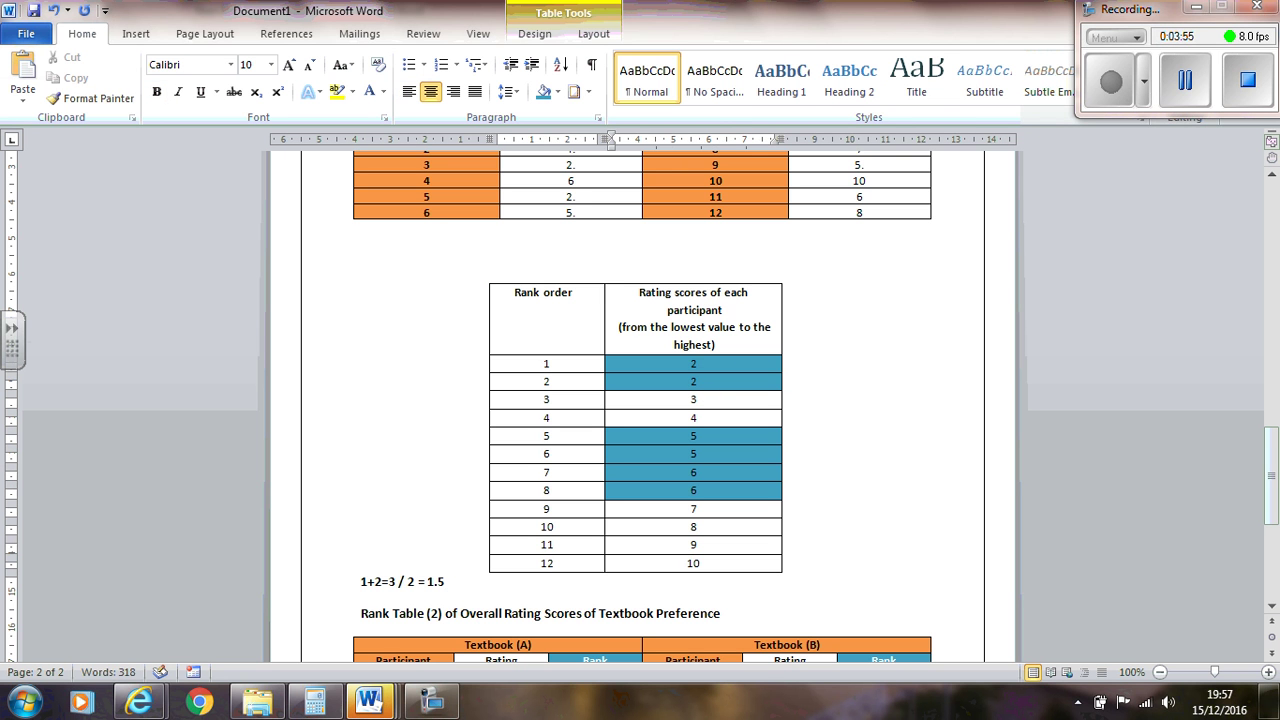
text( 1.5)
click(752, 385)
text(- 1.5)
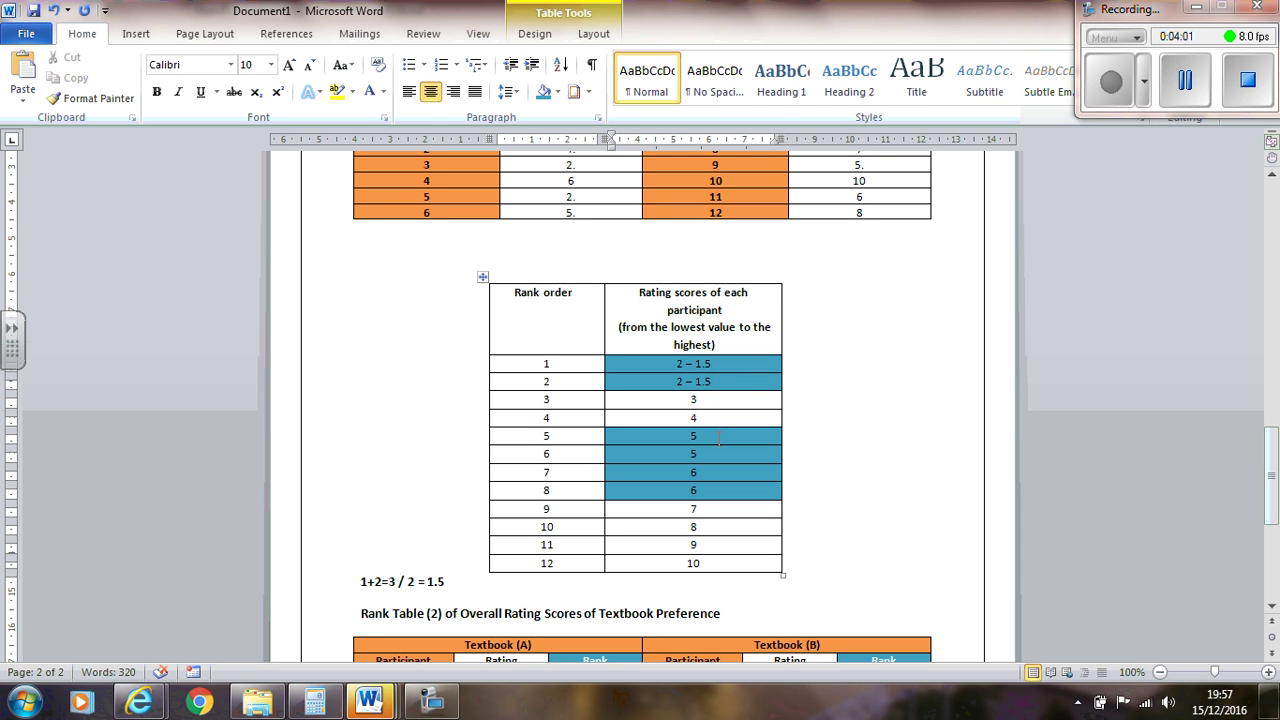
key(ctrl+z)
key(ctrl+z)
key(ctrl+z)
key(ctrl+z)
click(589, 363)
text(-)
text( 1.5)
click(590, 384)
text(1.5)
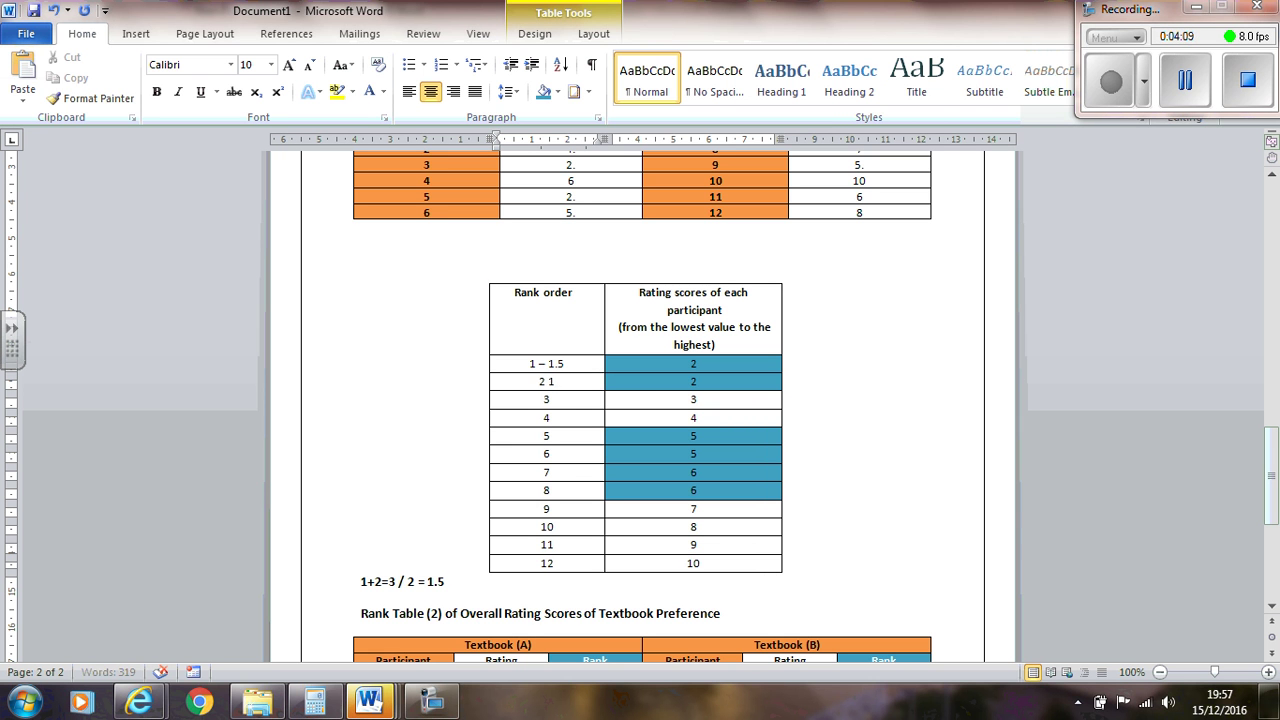
key(Left)
key(Left)
key(Left)
key(BackSpace)
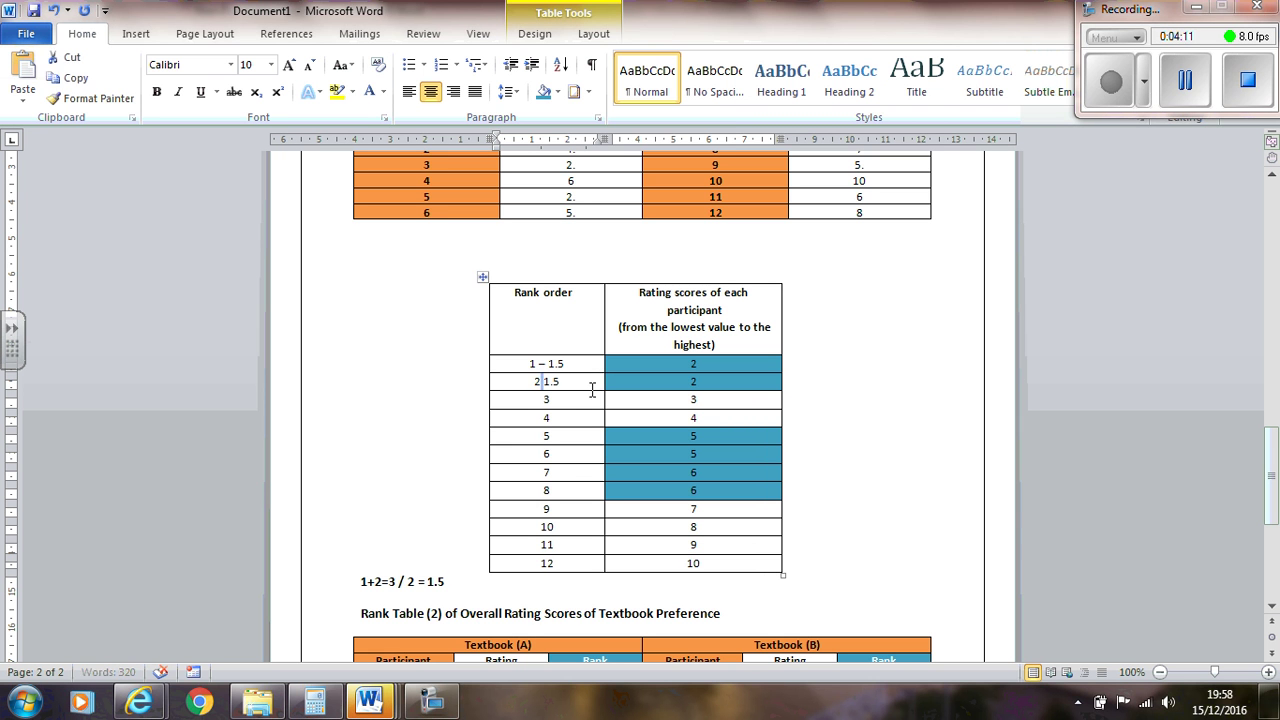
text(-)
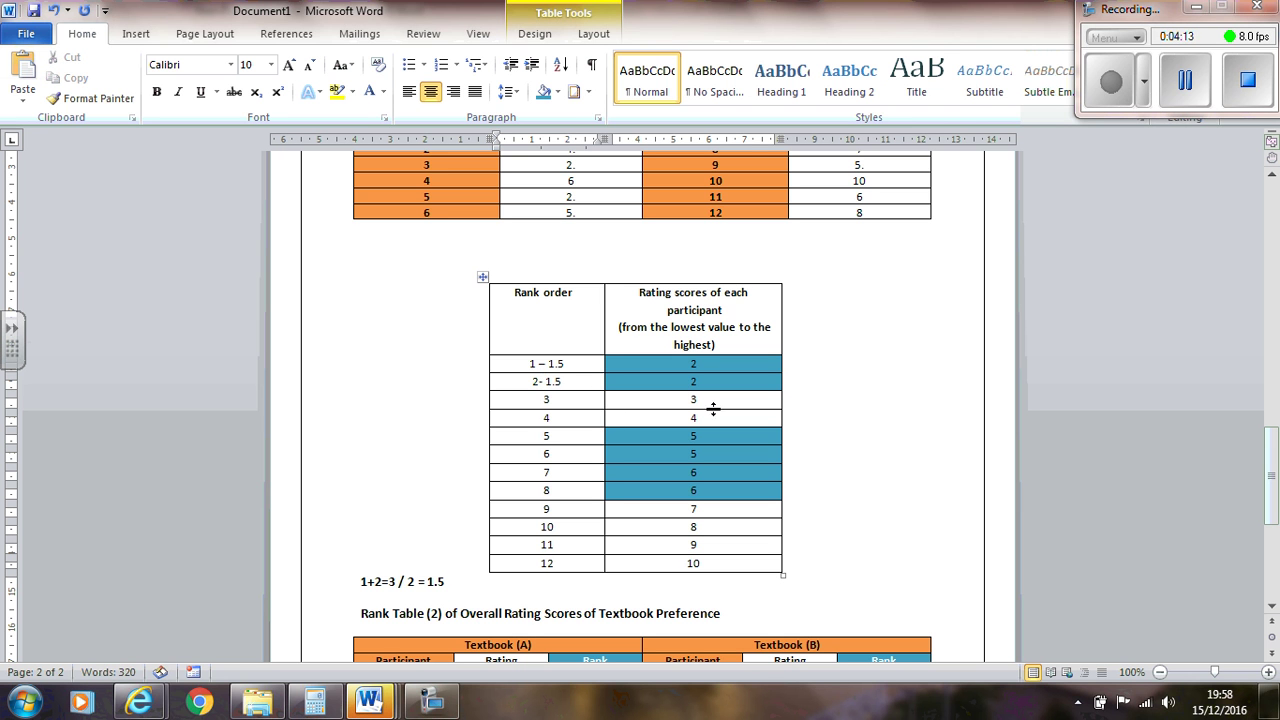
Start a new line after the 1.5 calculation for the next tie.
double_click(546, 450)
click(531, 586)
key(Return)
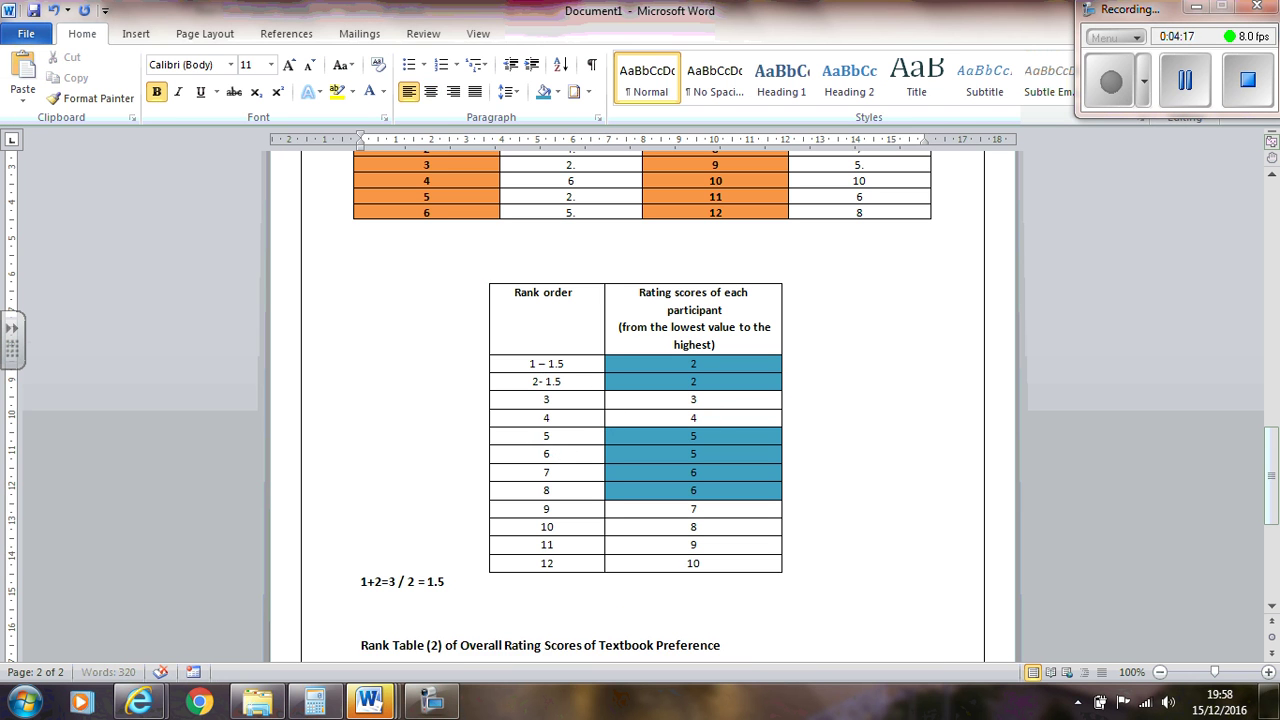
Note '5+6 =11 / 2' and relabel ranks 5 and 6 as '5- 5.5' and '6- 5.5'.
text(5+6 =11 / 2)
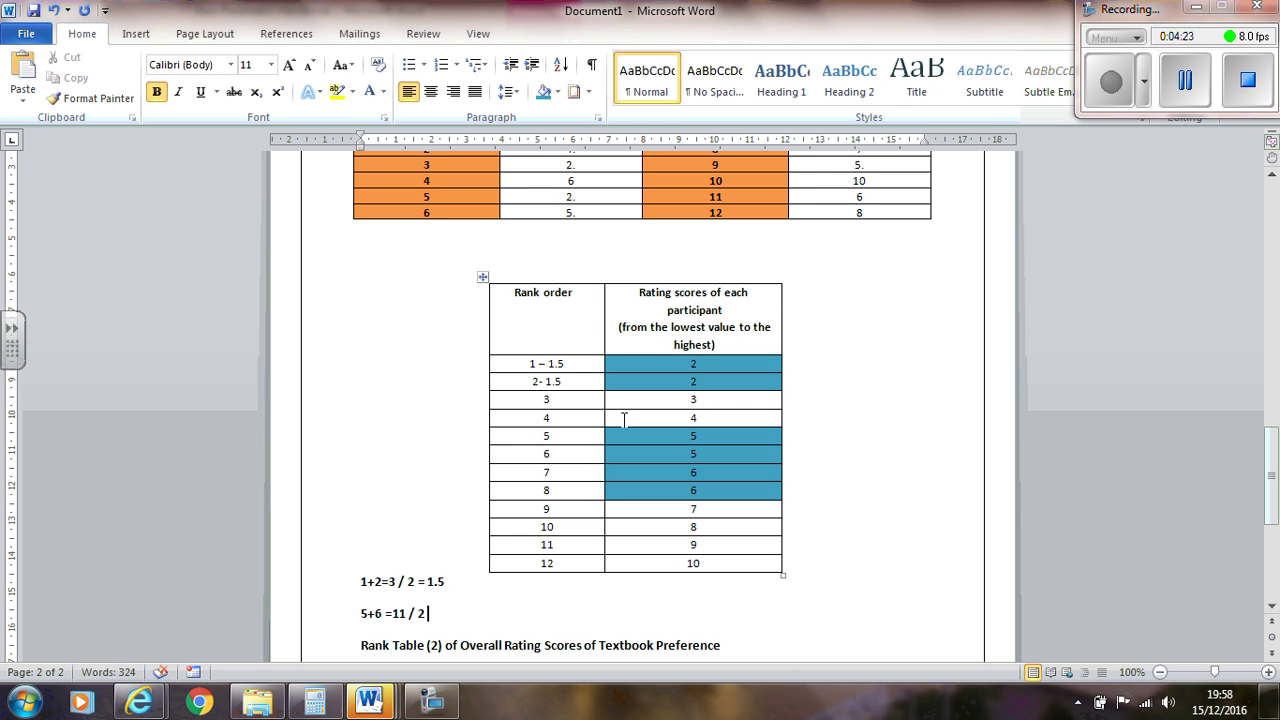
click(573, 437)
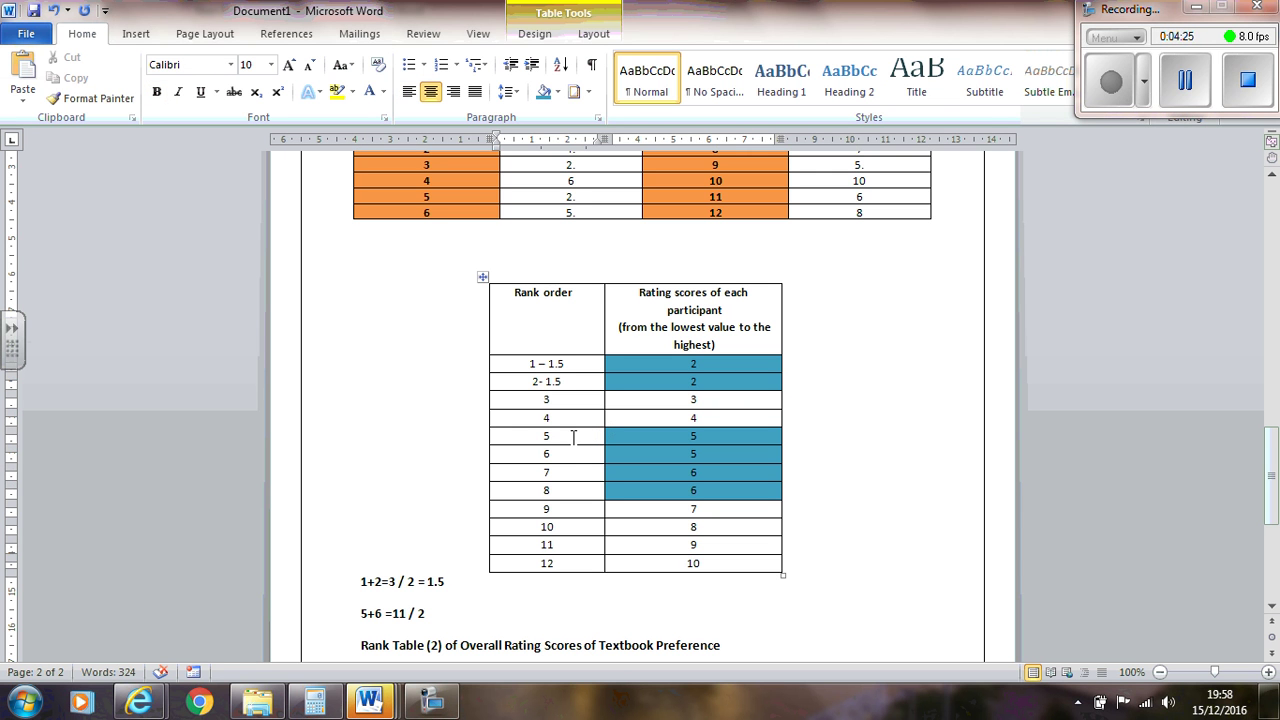
text(.5)
click(568, 457)
key(BackSpace)
text(5.5)
click(533, 436)
text(5-)
click(533, 453)
text(6-)
Add the line '7+8 =15 /2' and mark ranks 7 and 8 as '- 7.5'.
click(461, 614)
key(Return)
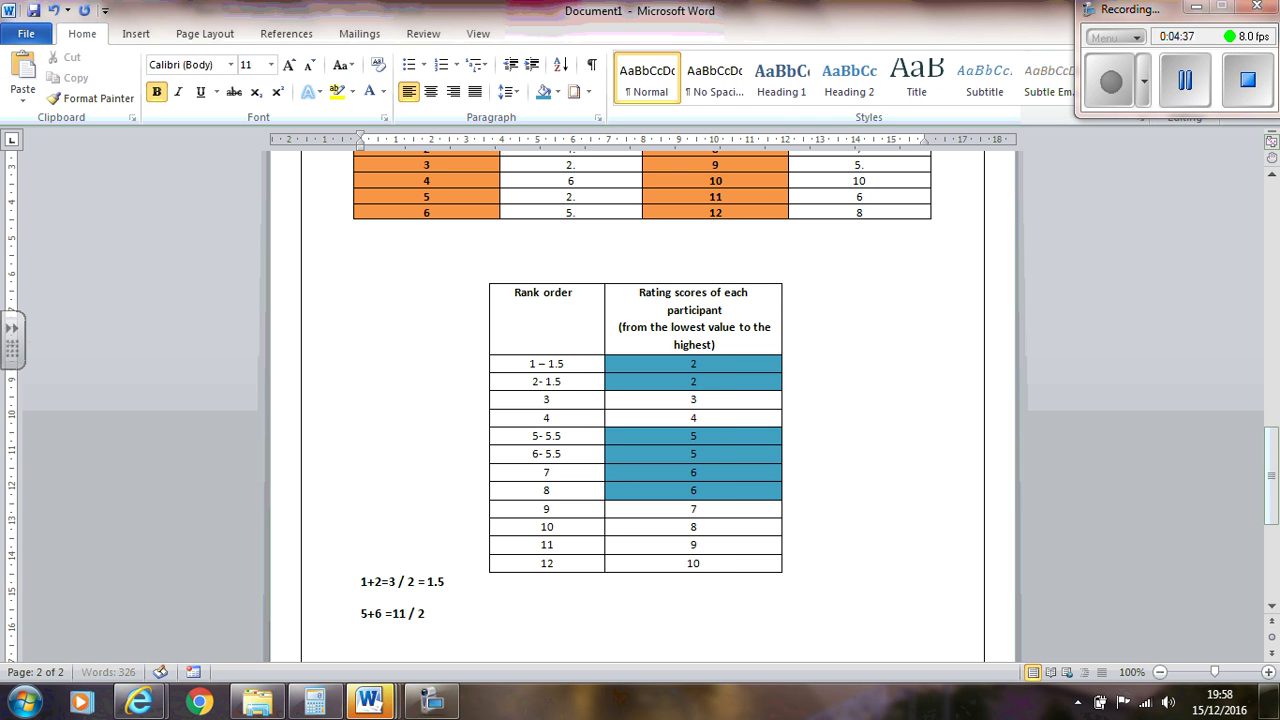
text(7+8 =15 /2)
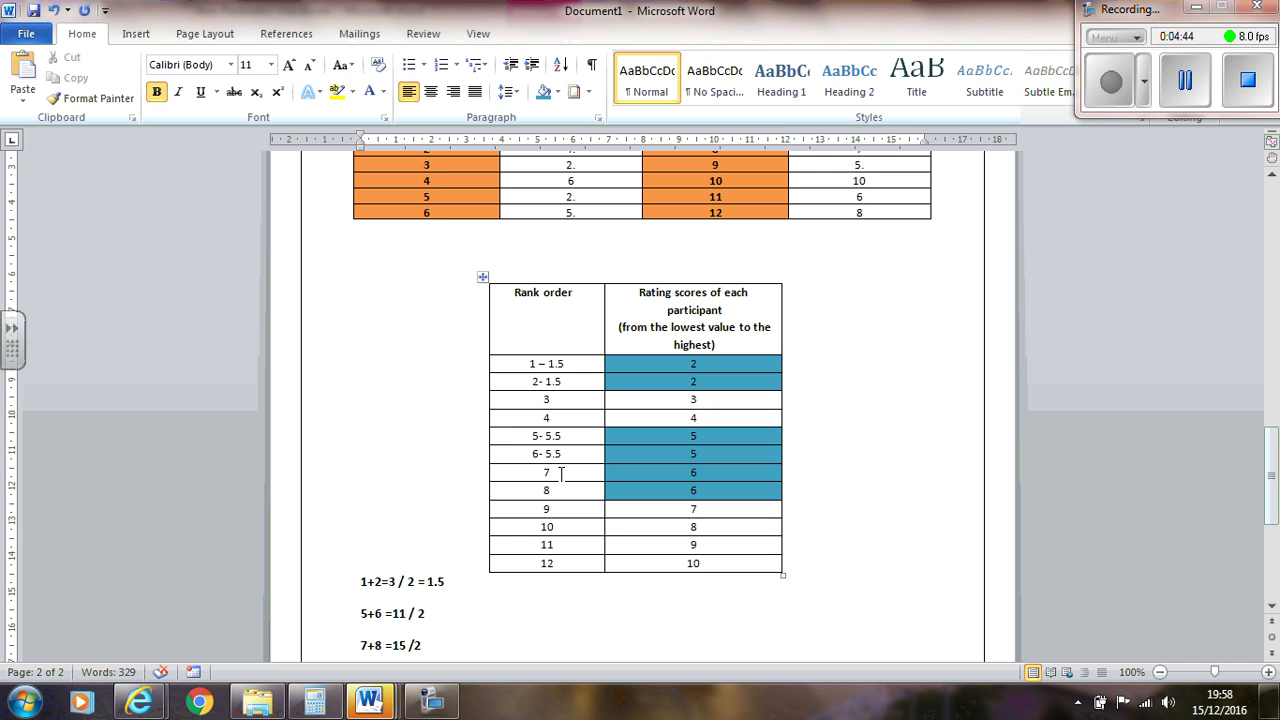
click(561, 472)
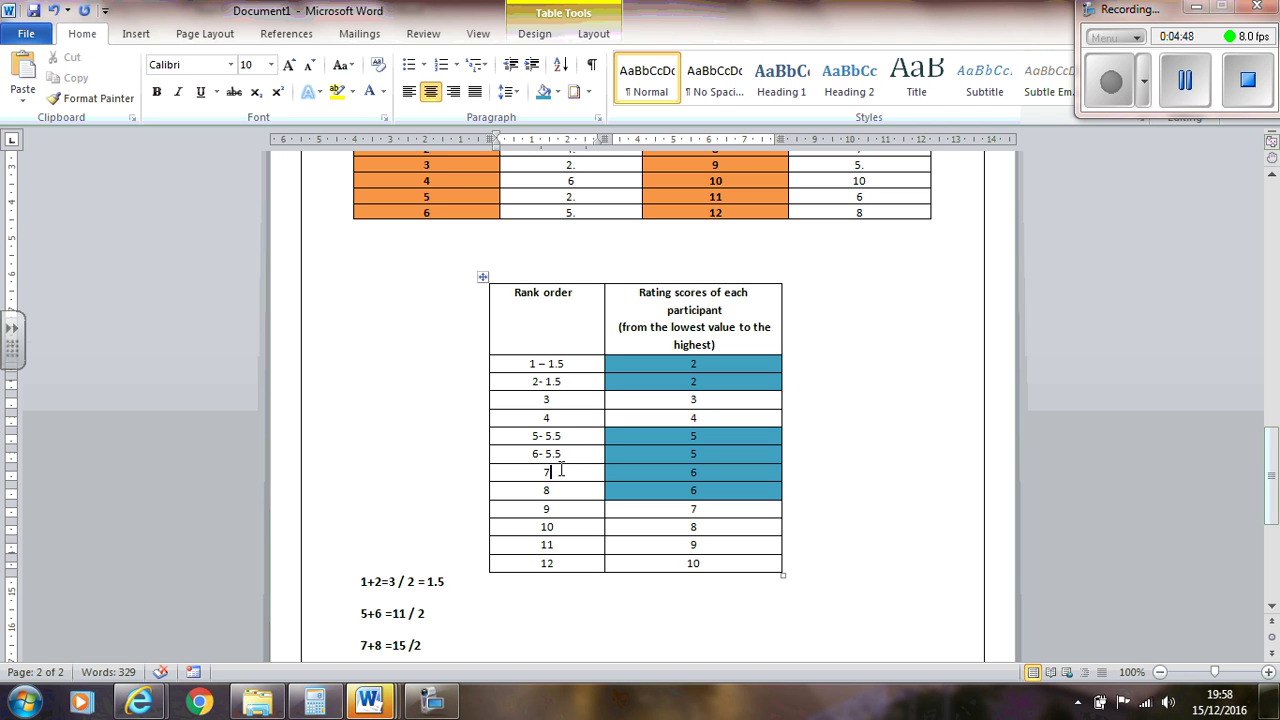
text(- 7.5)
click(566, 490)
text(- 7.5)
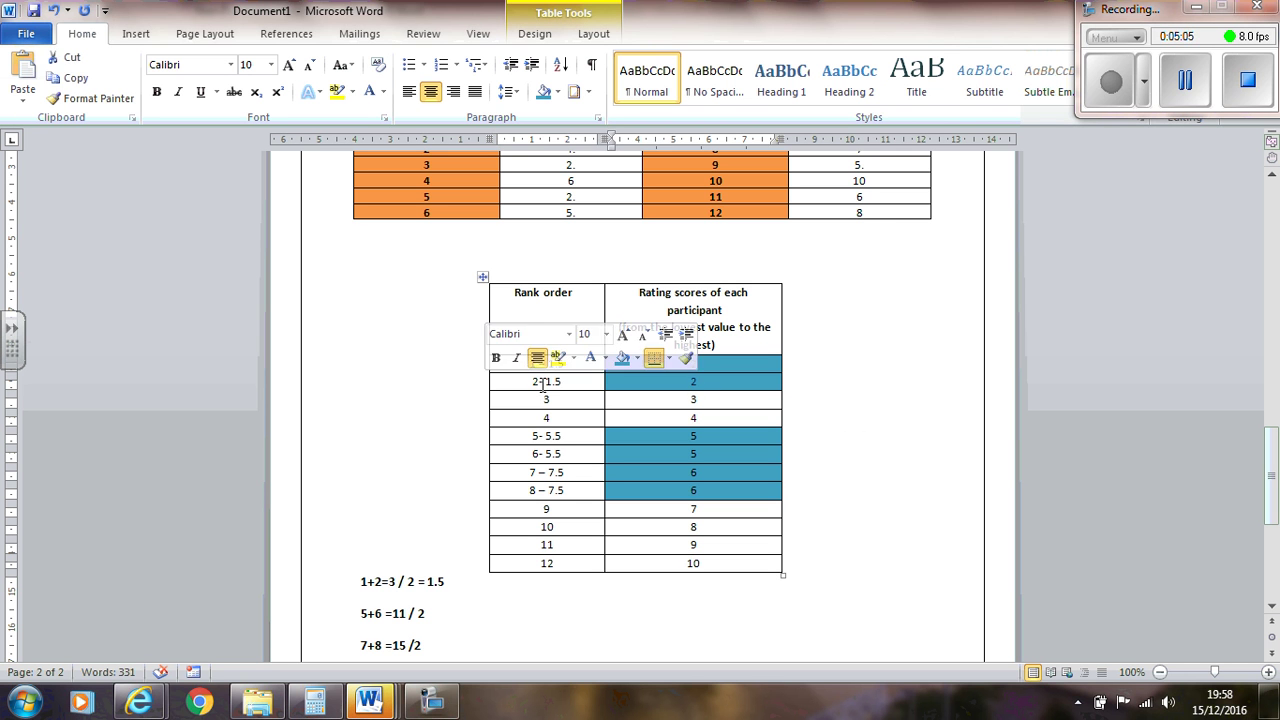
click(823, 466)
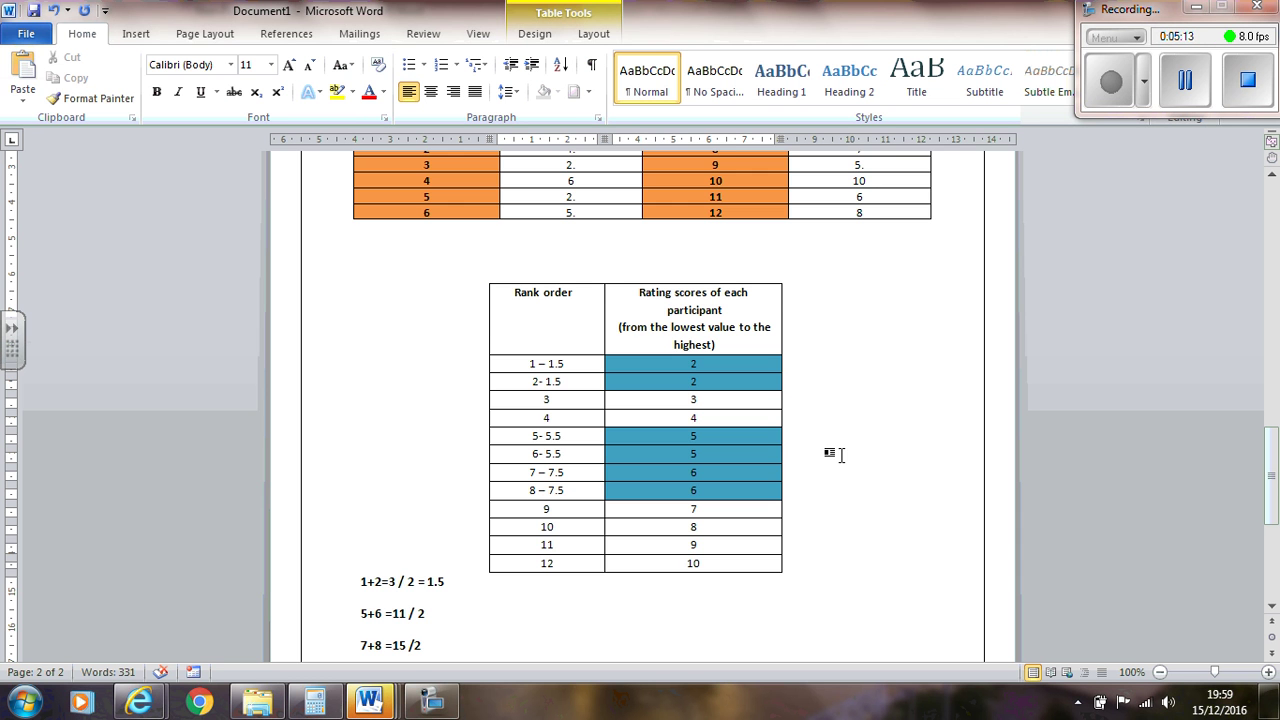
Enter ranks 3 and 4 in Textbook (A)'s first two Rank cells in Rank Table (2).
scroll(840, 455, down, 5)
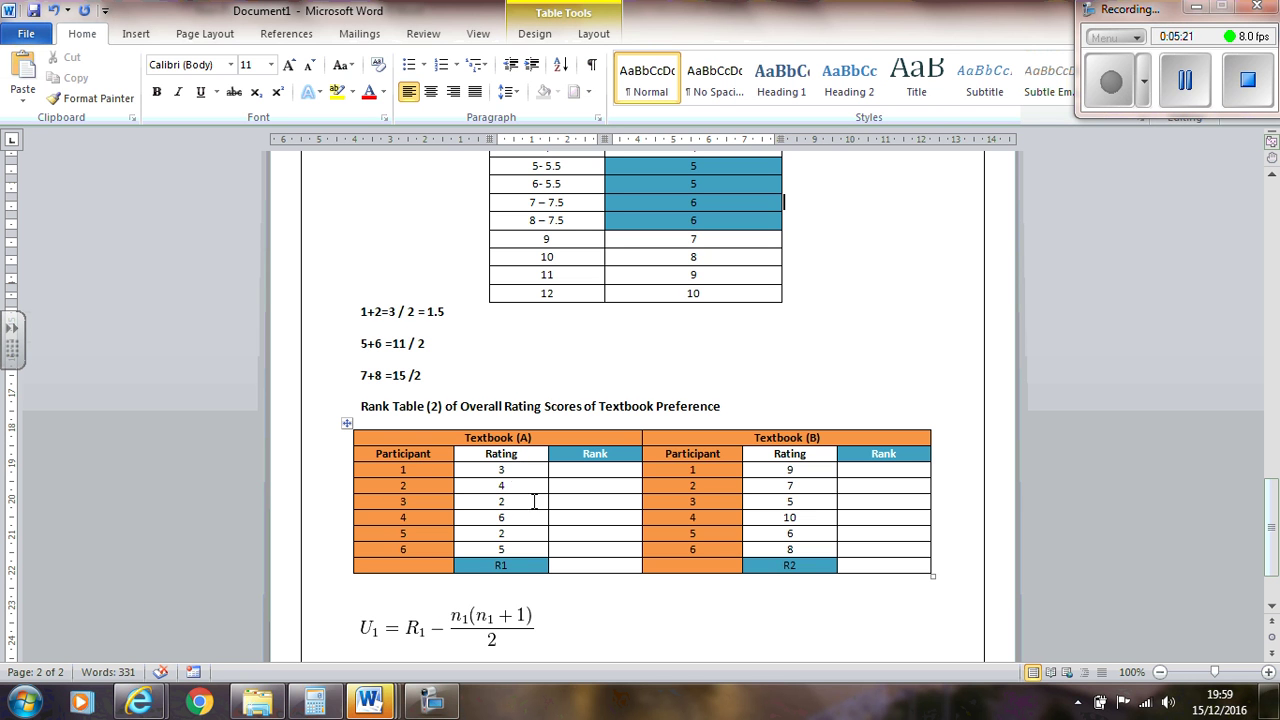
click(514, 471)
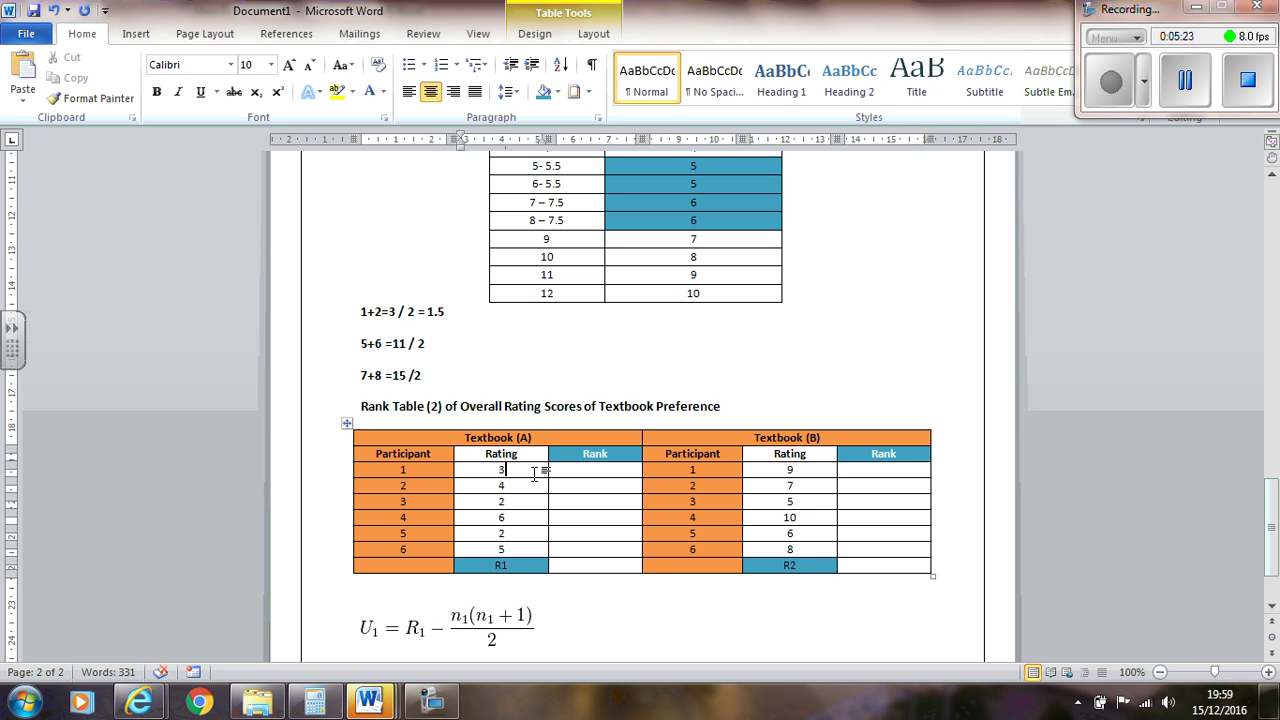
scroll(545, 472, up, 3)
scroll(558, 480, up, 1)
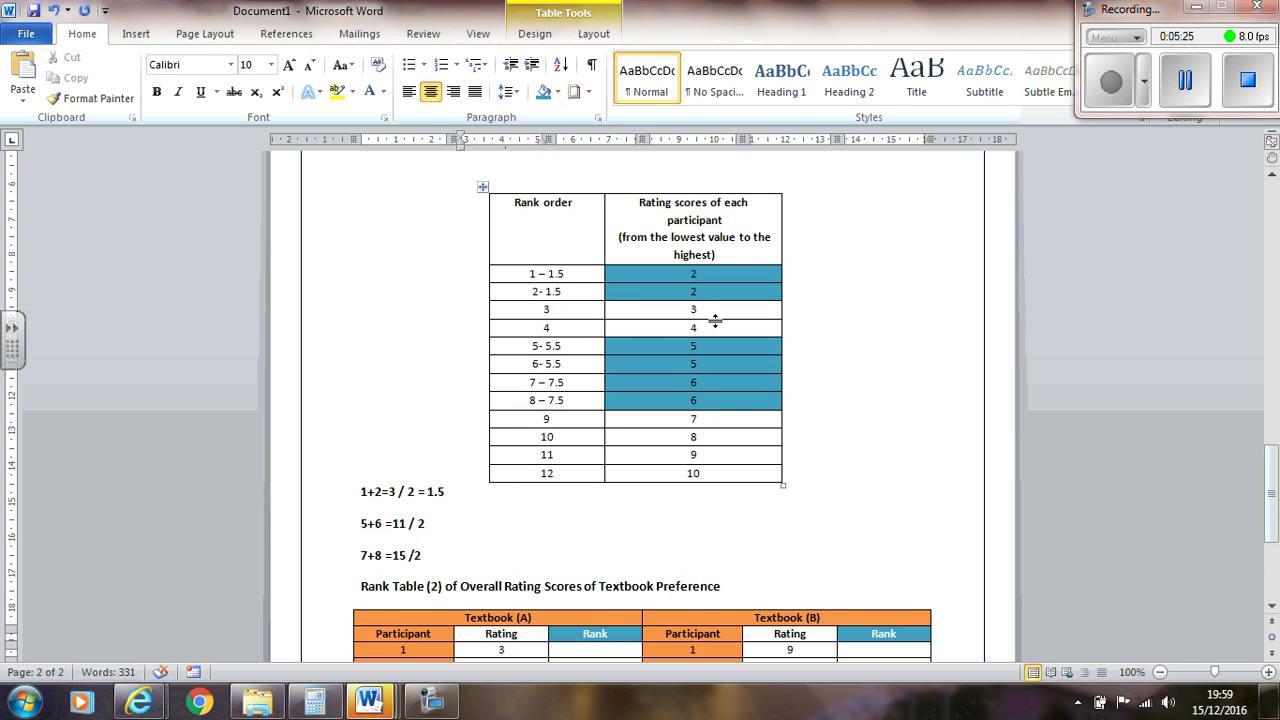
scroll(569, 309, down, 3)
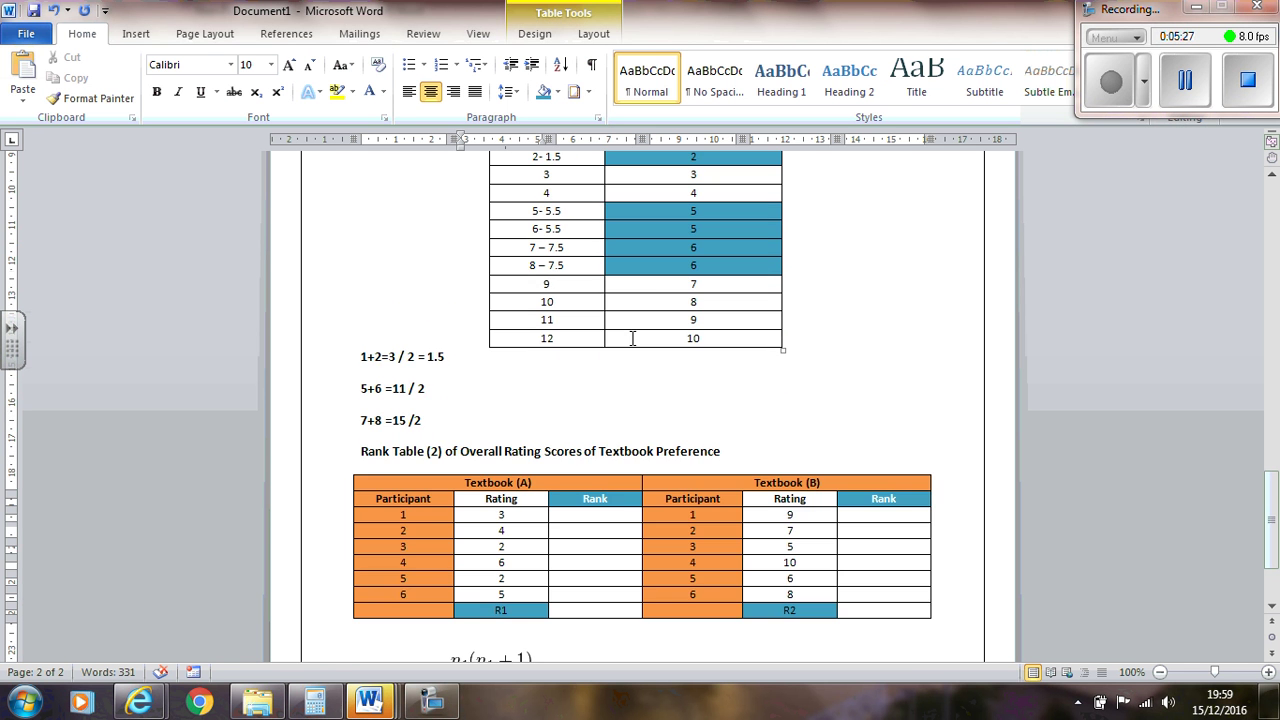
key(ctrl+End)
click(615, 364)
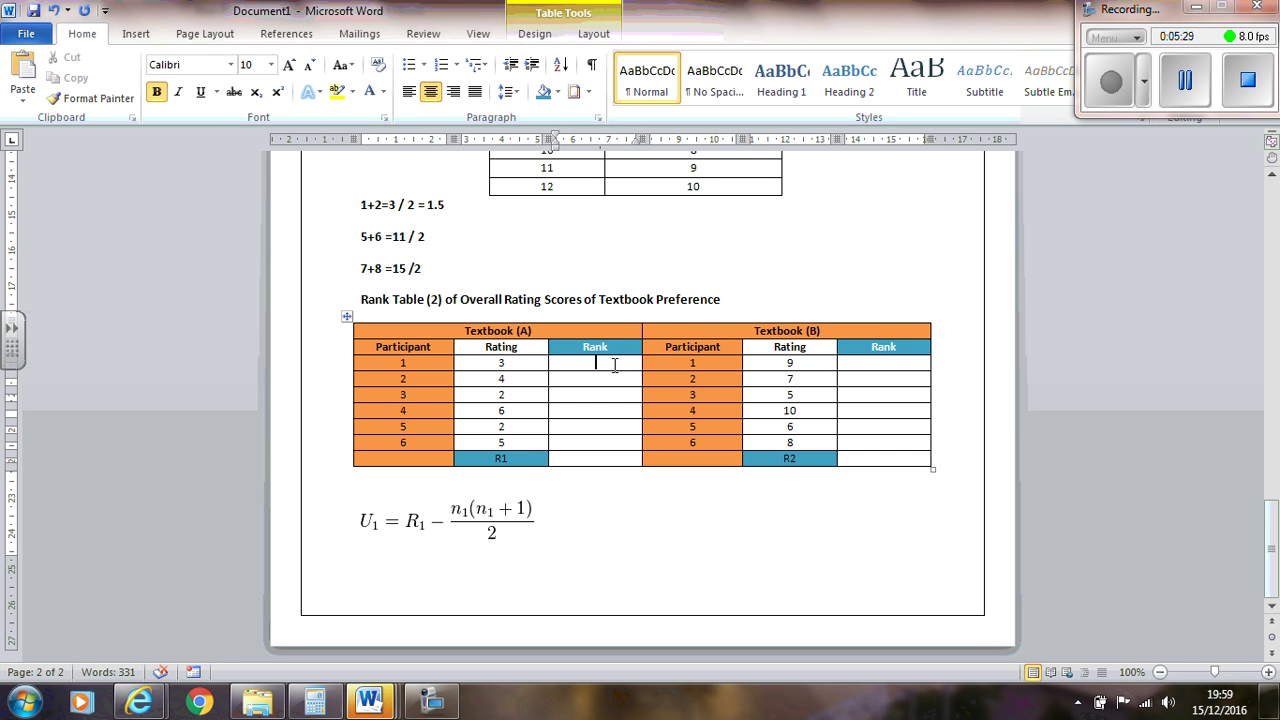
text(3)
click(608, 378)
scroll(507, 380, up, 4)
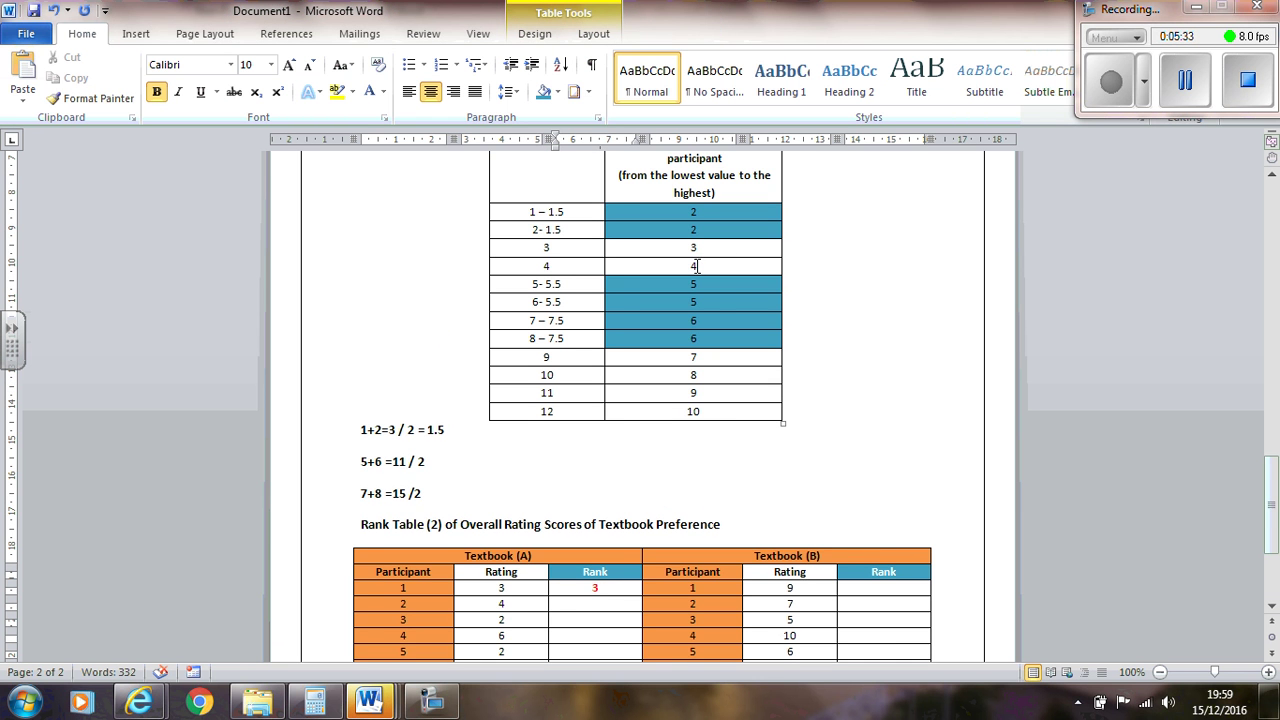
scroll(571, 269, down, 3)
text(4)
Enter ranks 1.5, 7.5, 1.5 and 5.5 in Textbook (A)'s remaining Rank cells.
click(594, 478)
scroll(527, 482, up, 4)
scroll(715, 524, down, 4)
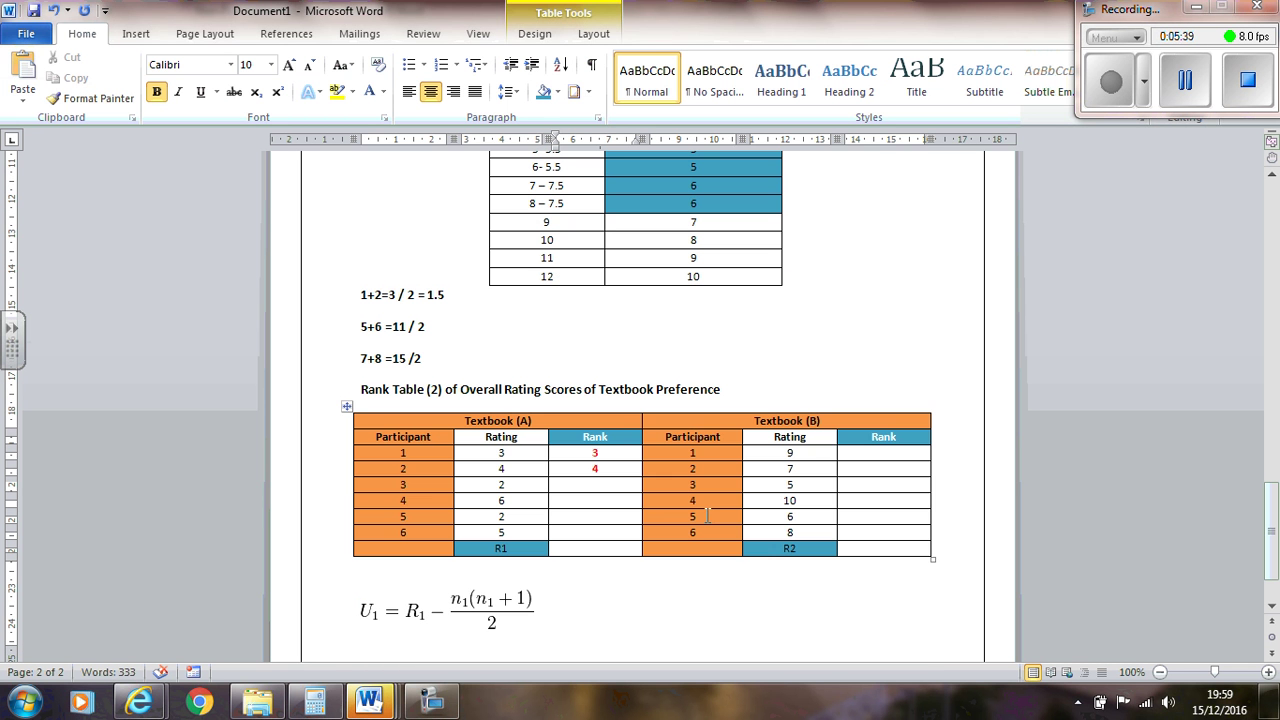
text(1.5)
scroll(620, 500, up, 2)
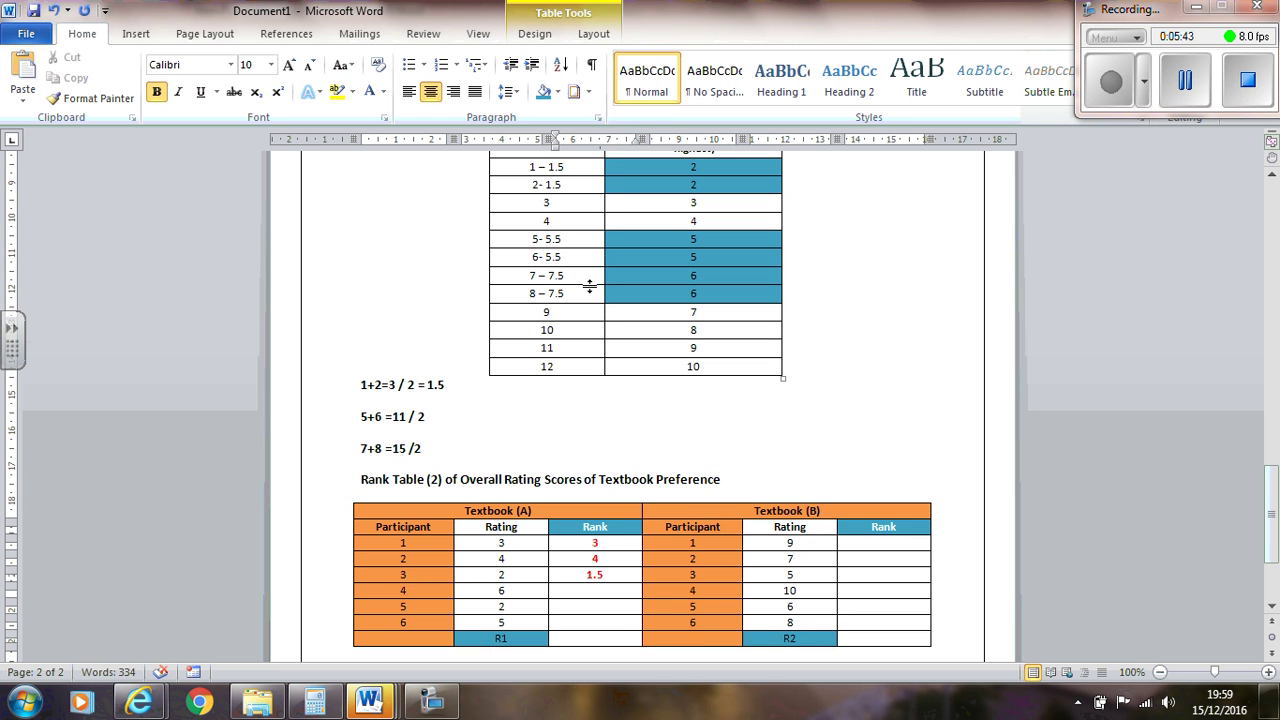
text(7.5)
click(607, 607)
text(1.5)
click(616, 626)
text(5.5)
Enter ranks 7, 9 and 5.5 in Textbook (B)'s first three Rank cells.
click(871, 541)
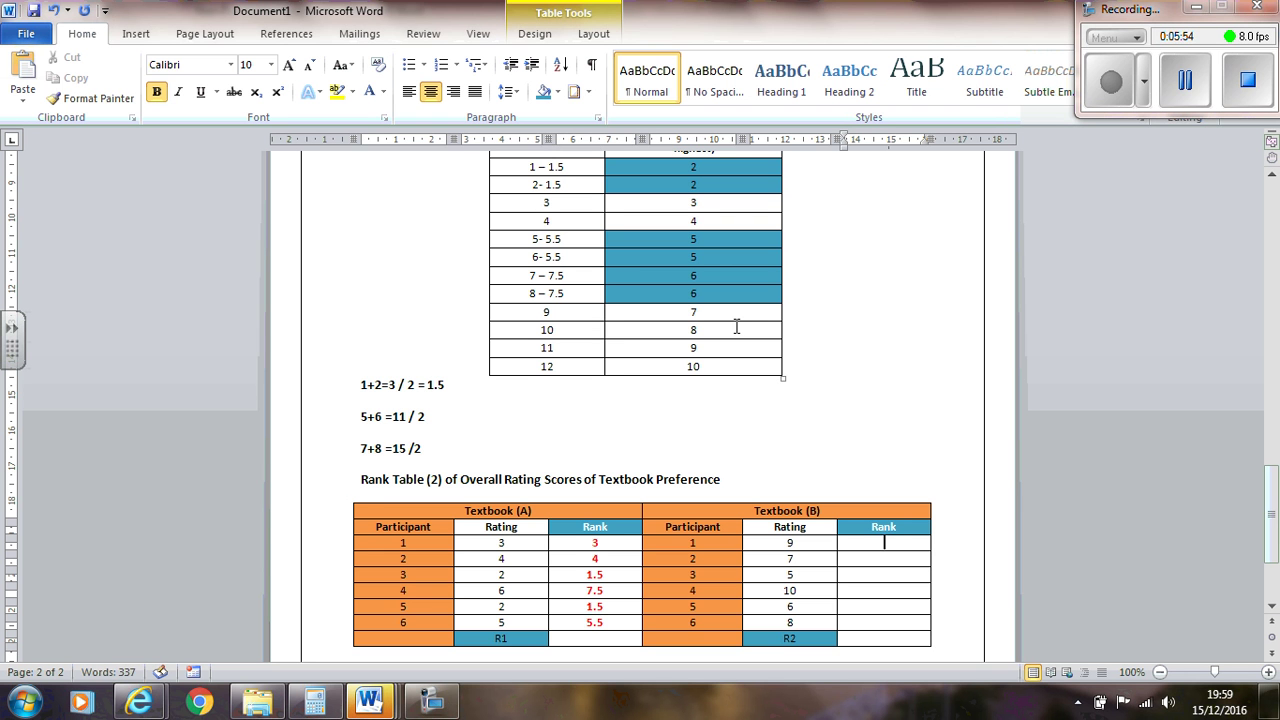
text(7)
click(884, 560)
text(9)
key(Down)
text(5.5)
text(8)
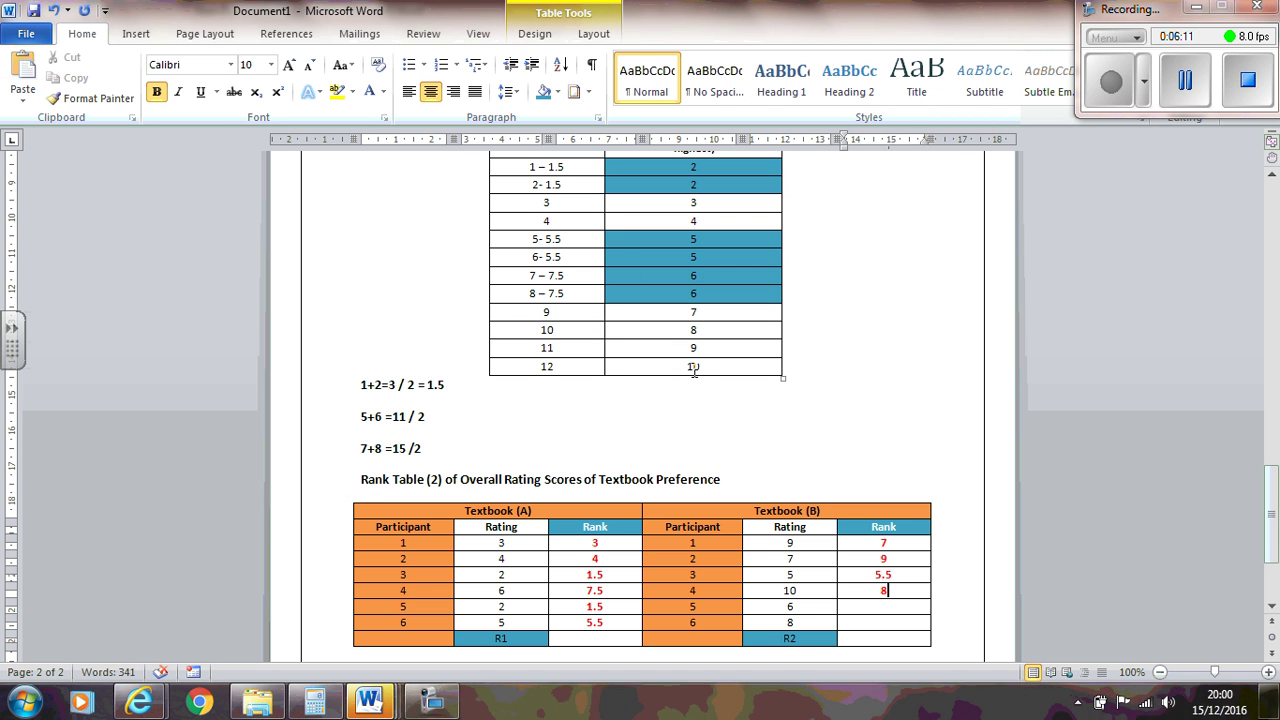
Replace the stray 8 with 12, then enter 7.5 and 10 in Textbook (B)'s last cells.
key(BackSpace)
text(12)
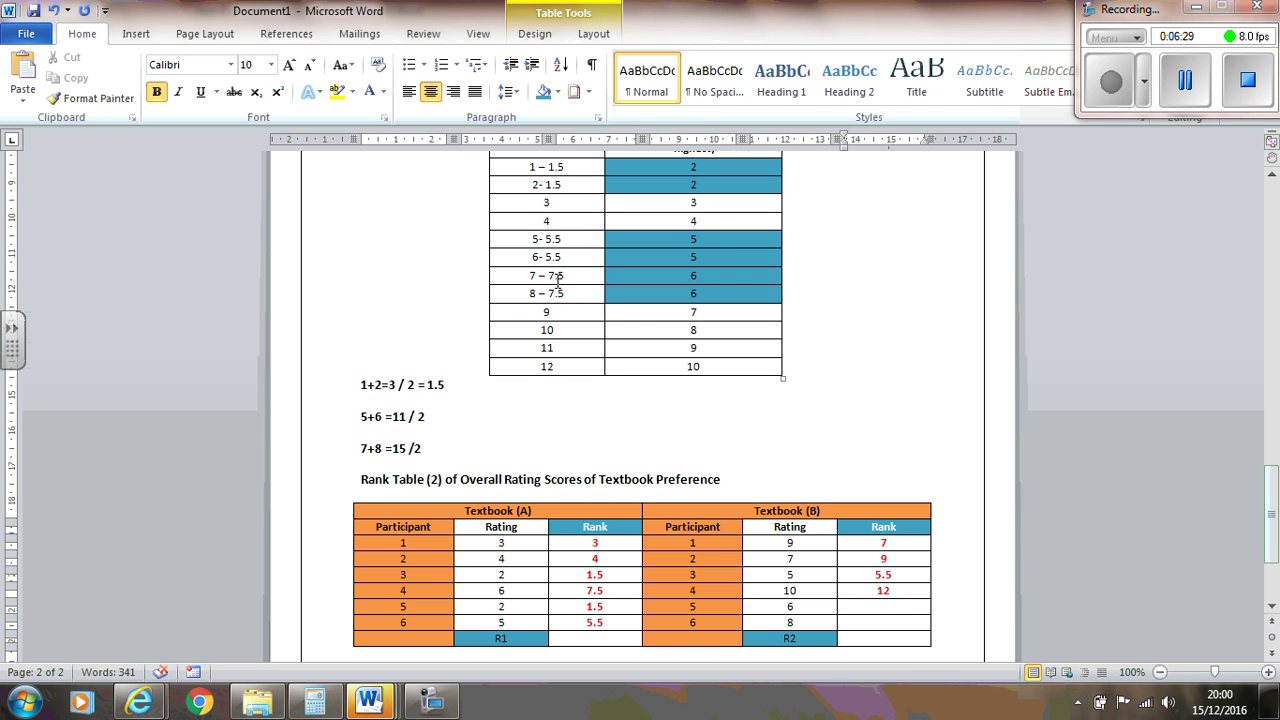
text(7.5)
key(Down)
text(10)
scroll(857, 437, down, 4)
scroll(806, 432, up, 1)
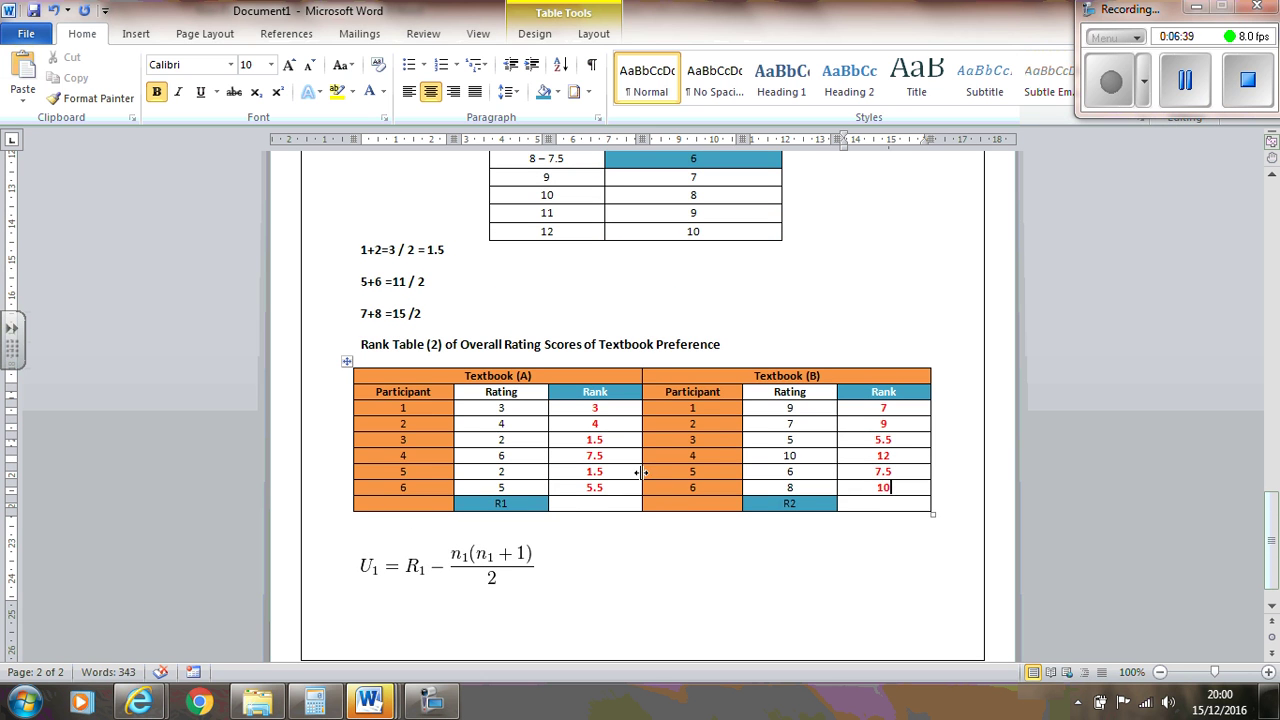
Total the Textbook (A) ranks in Calculator and enter R1 = 23 in the table.
click(331, 705)
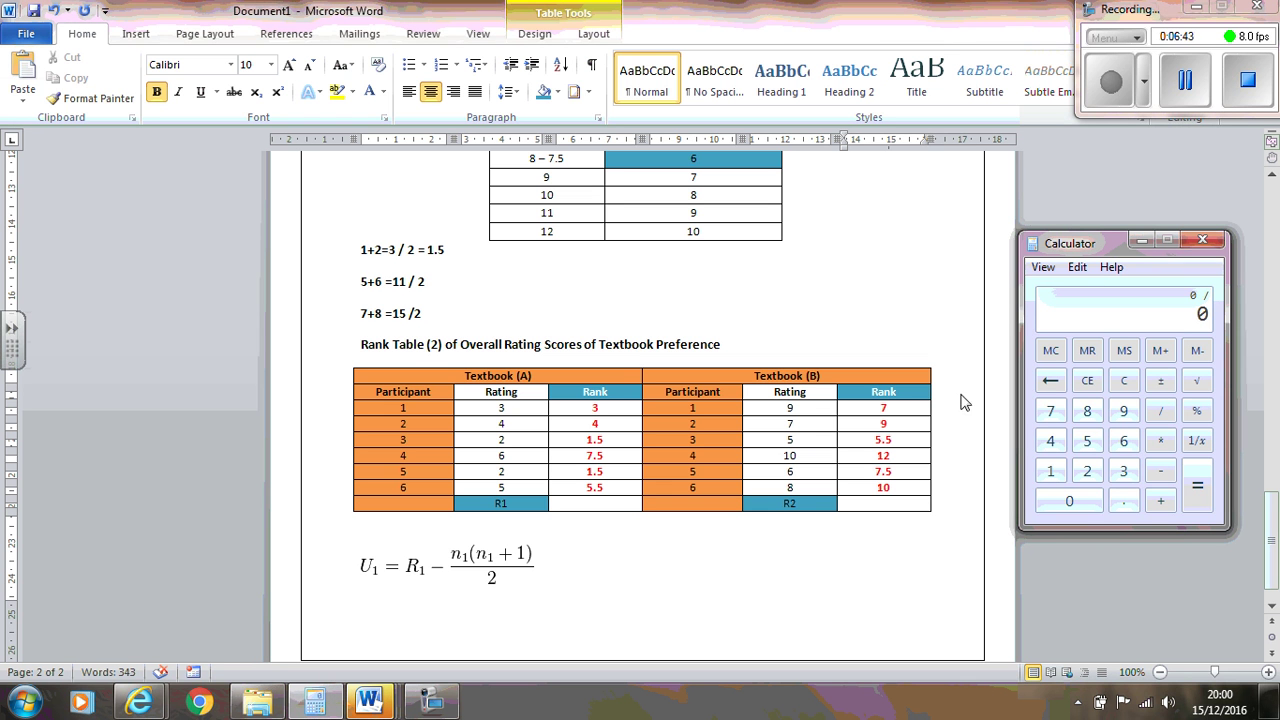
click(1124, 380)
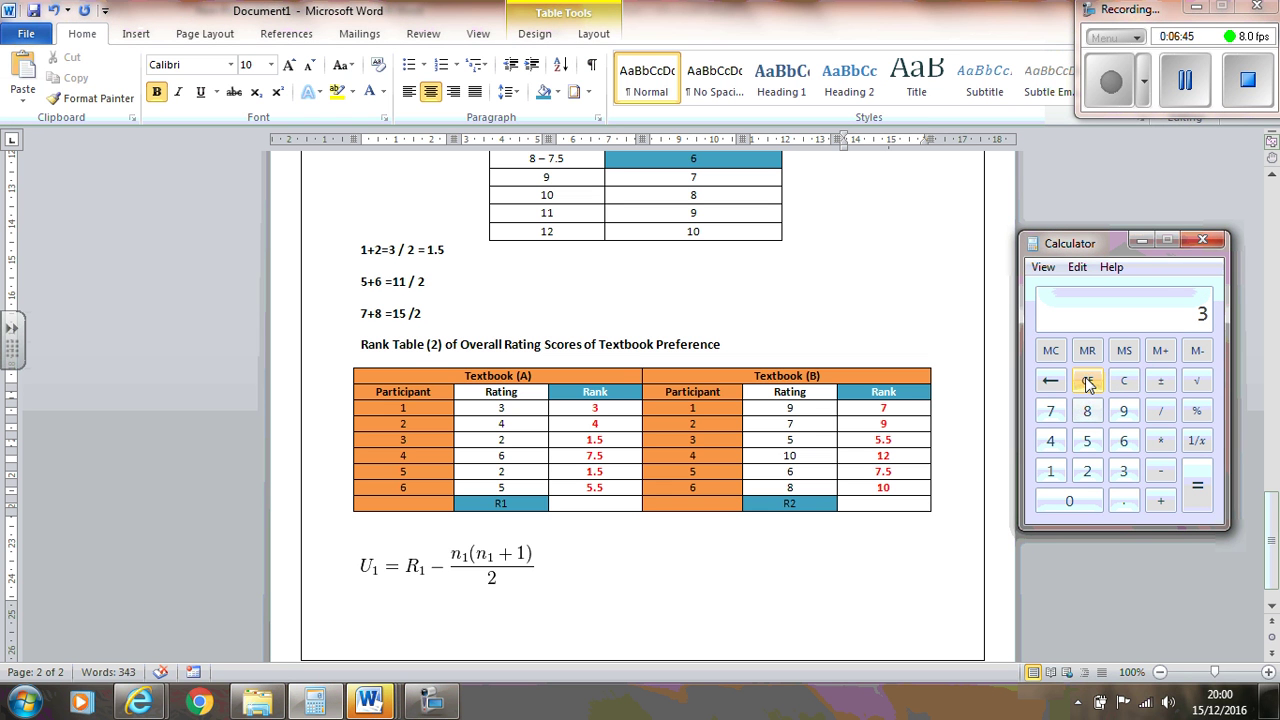
text(+1.5+7.5+1.5+5.5)
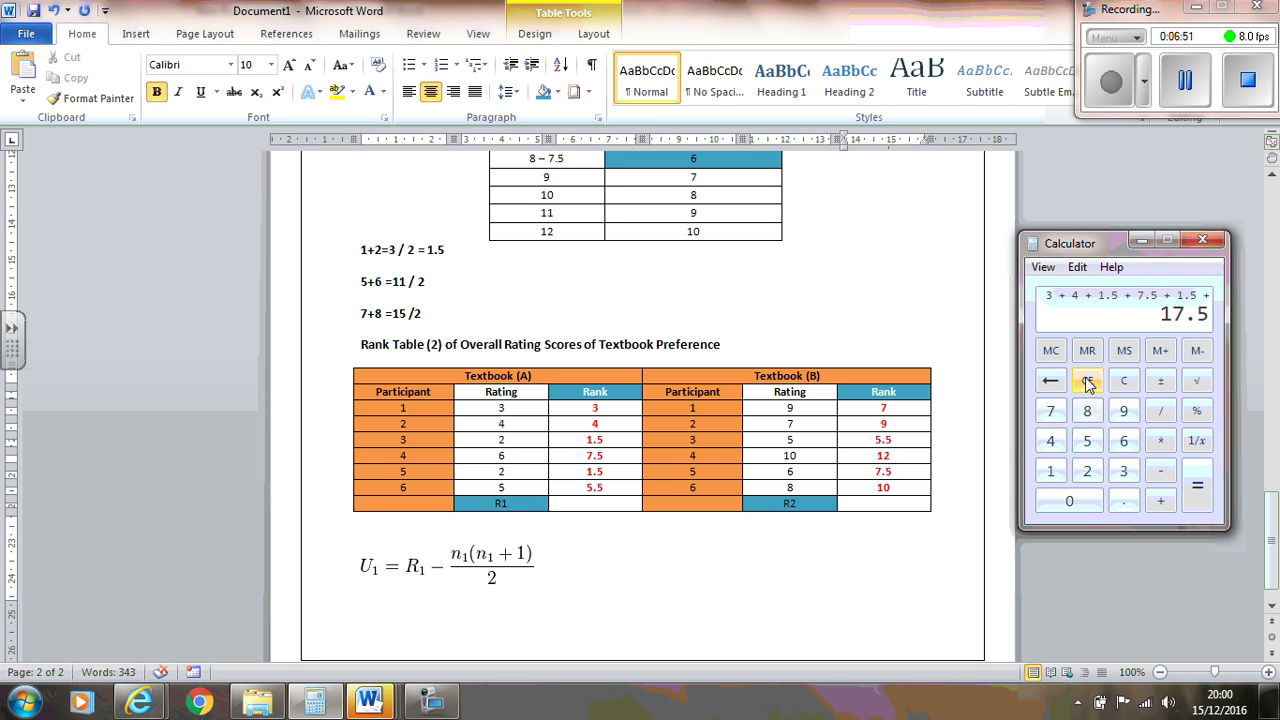
key(Return)
click(620, 504)
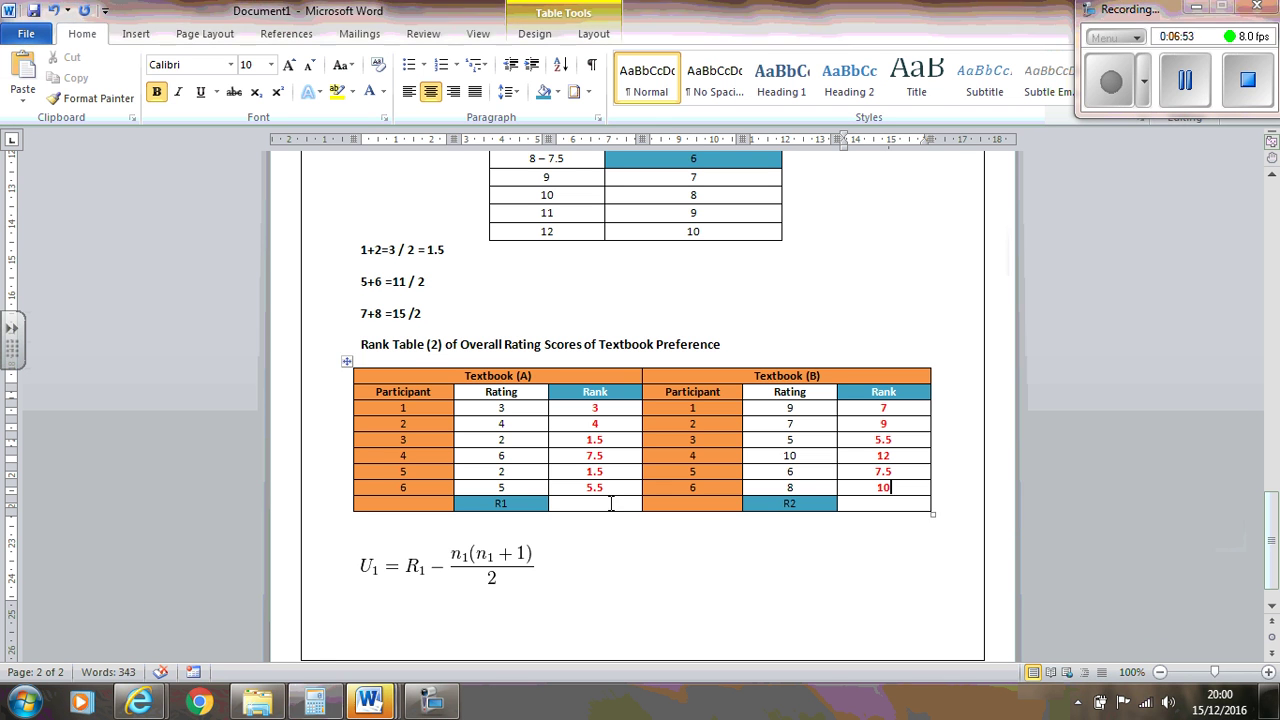
text(23)
Total the Textbook (B) ranks in Calculator and enter 51 in the R2 cell.
key(alt+Tab)
key(7)
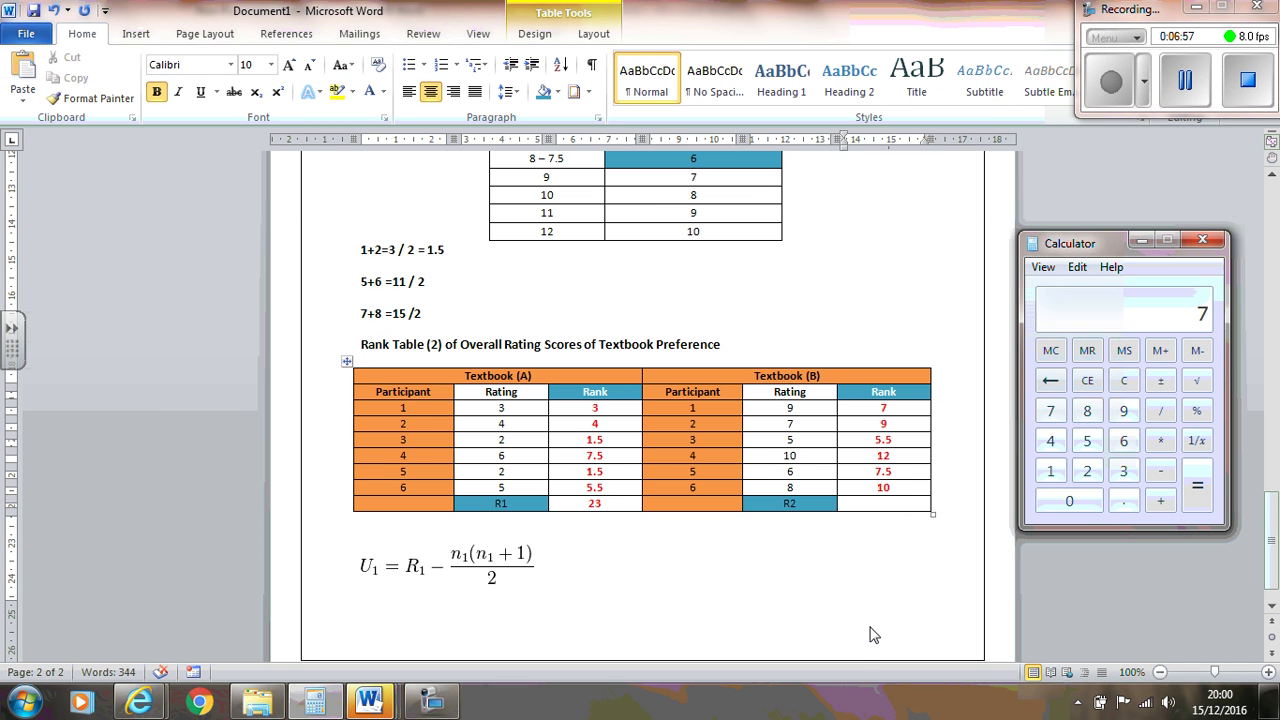
text(+5.5+12+7.5+10)
key(Return)
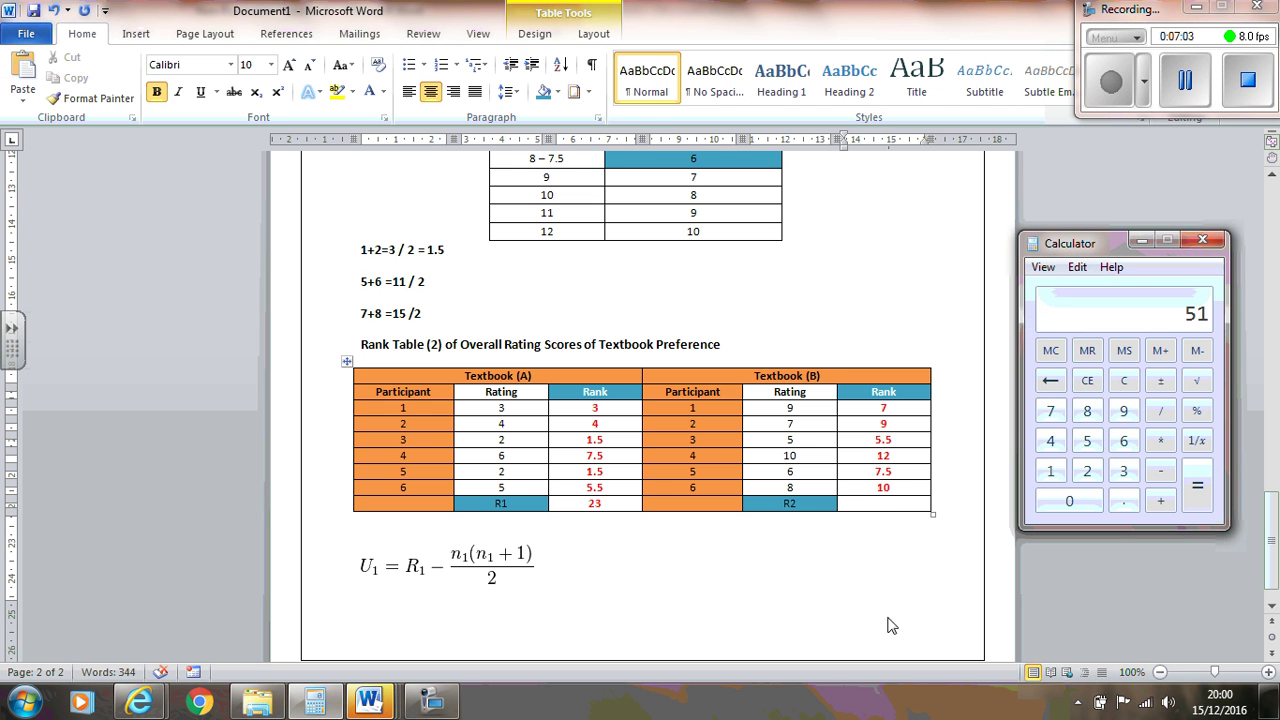
click(893, 503)
text(51)
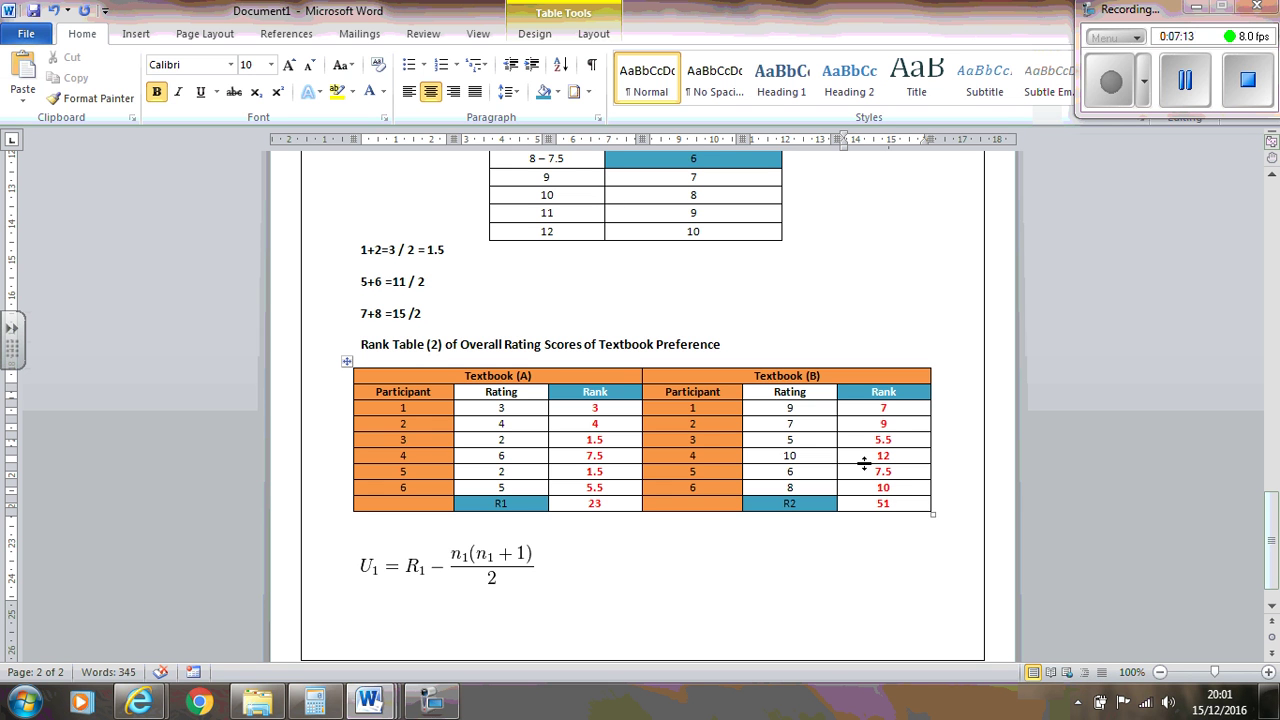
Change Textbook (B) participant 1's rank from 7 to 11 and remove the 1 from R2's 51.
click(891, 407)
key(BackSpace)
text(11)
click(892, 503)
key(BackSpace)
Complete R2 as 55, then insert a page break right after the U1 formula.
text(5)
scroll(651, 550, down, 1)
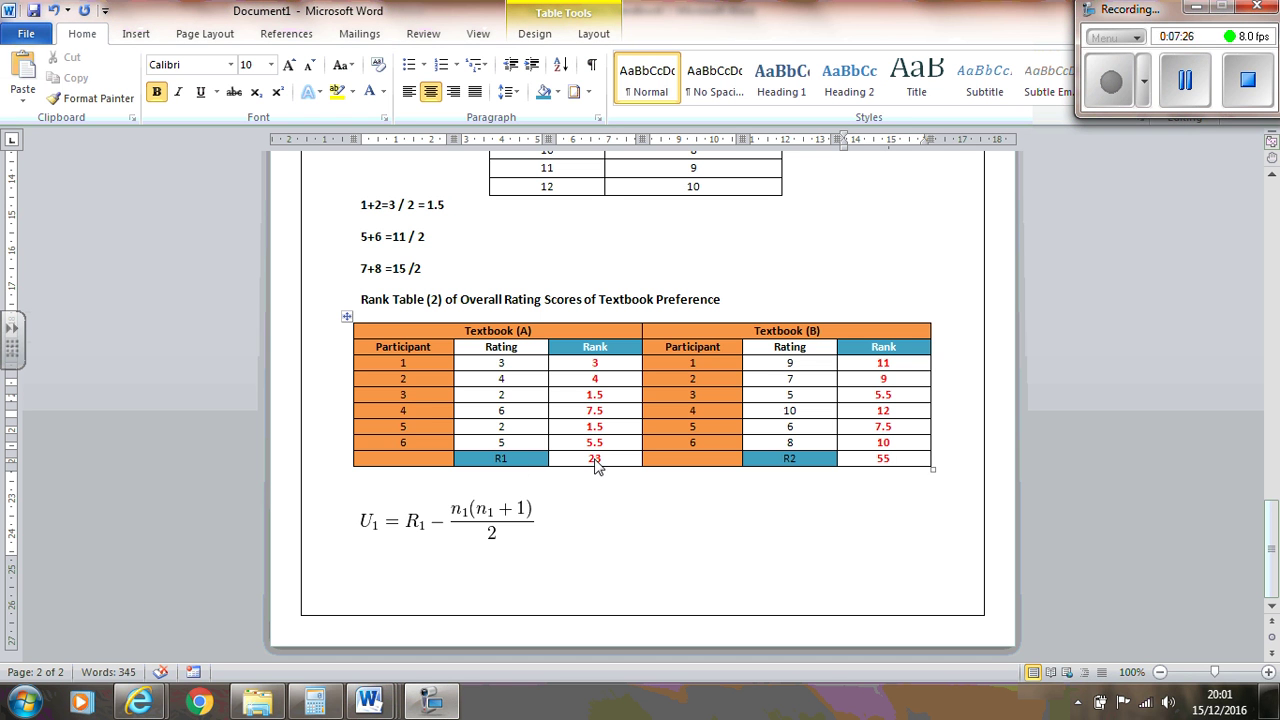
click(470, 493)
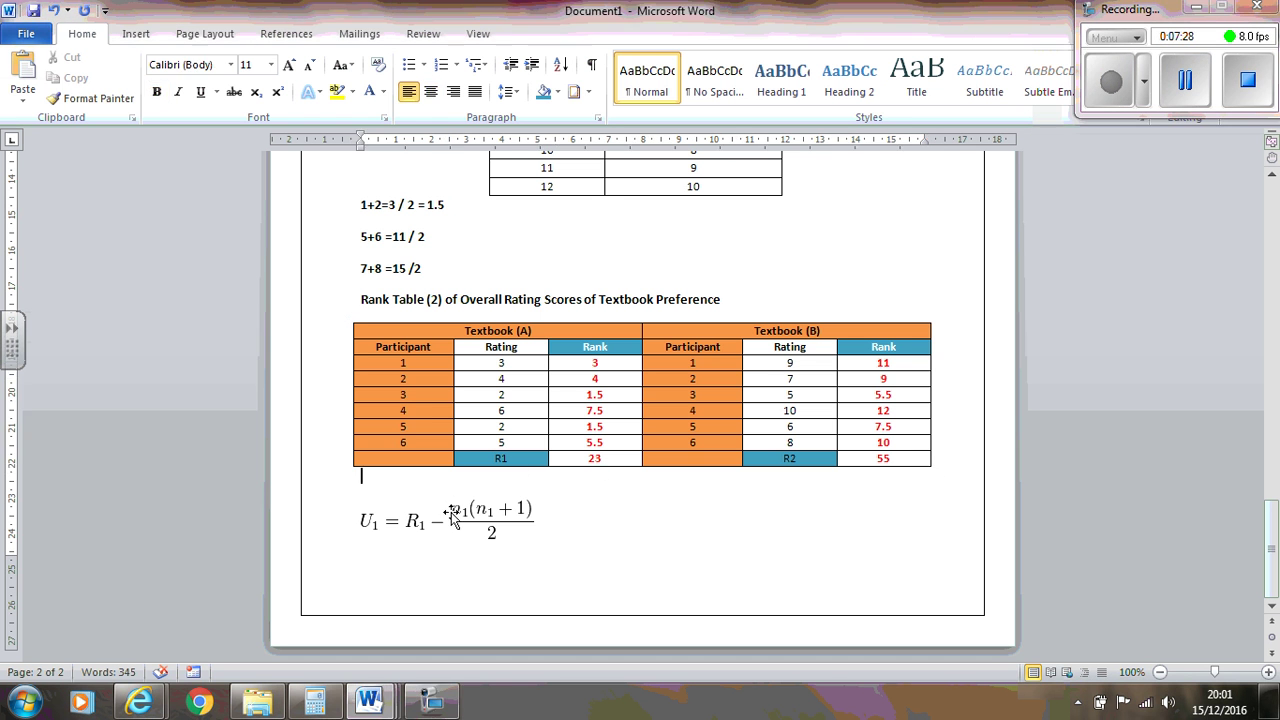
click(472, 535)
click(571, 532)
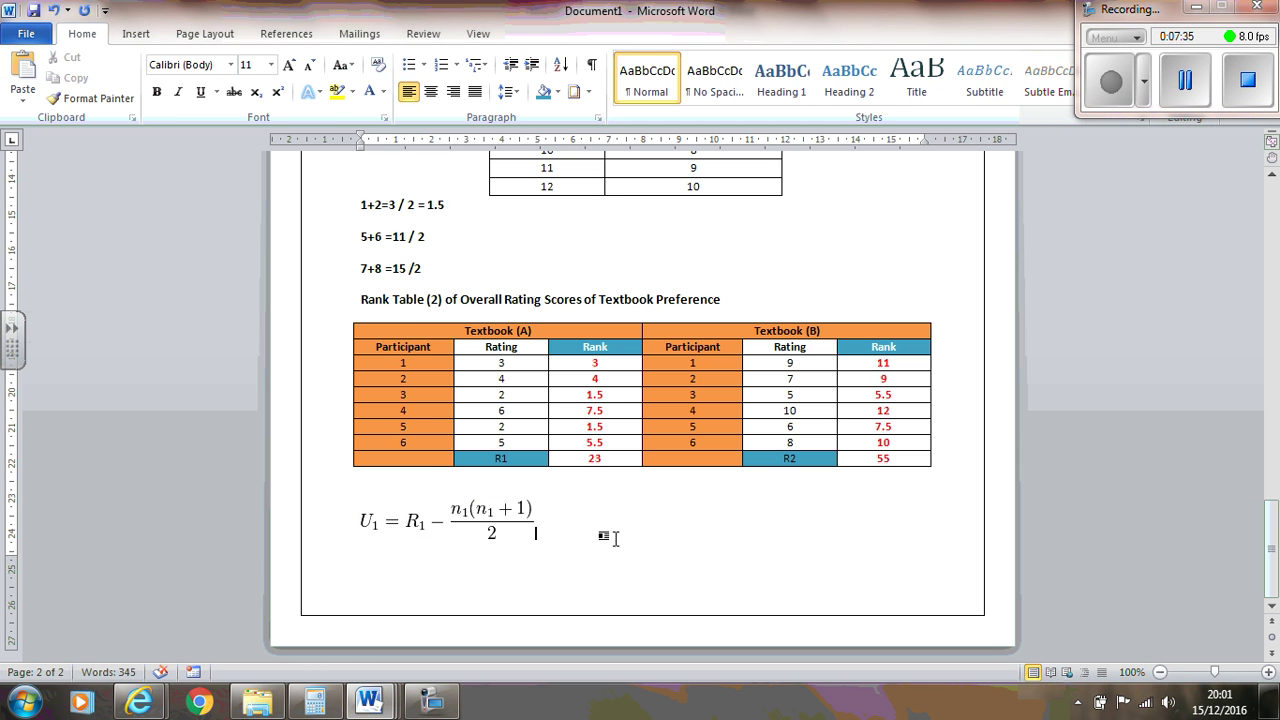
key(ctrl+Return)
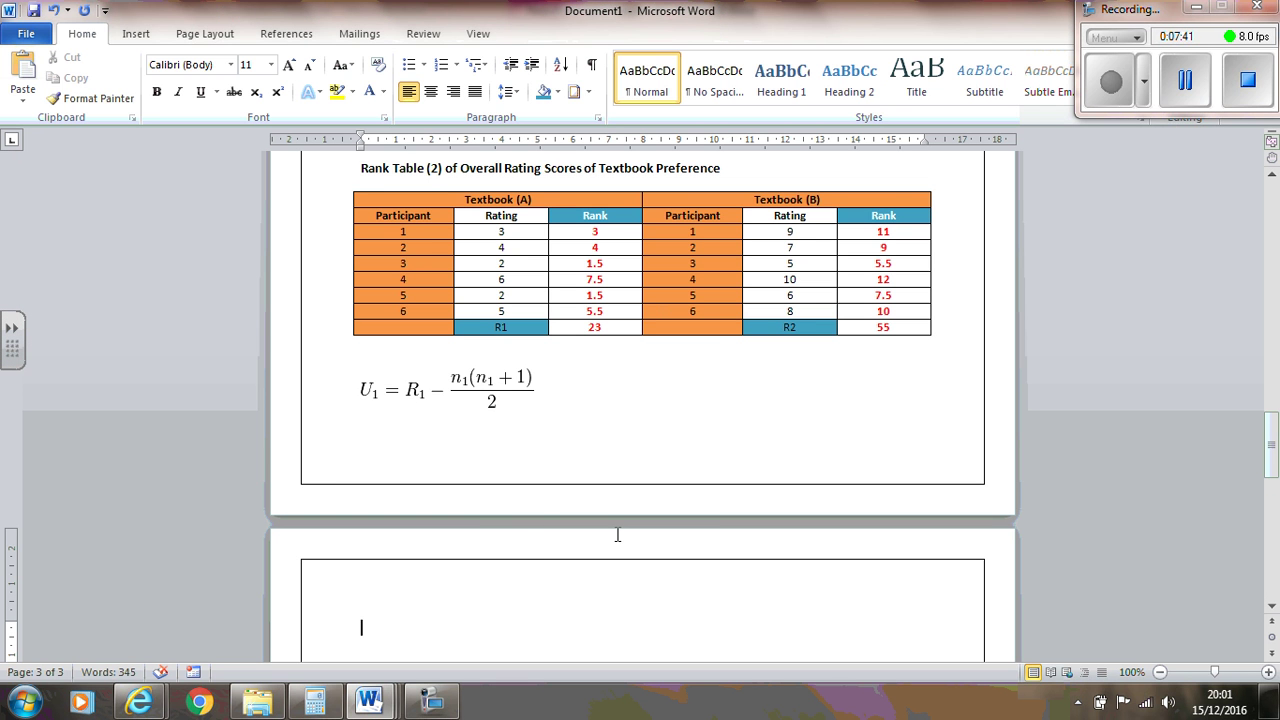
Type the U1 working lines 23-6(6+1)/2, 23-6(7)/2 and 23-(42/2).
text(23-)
text(6(6+1) /2)
key(Return)
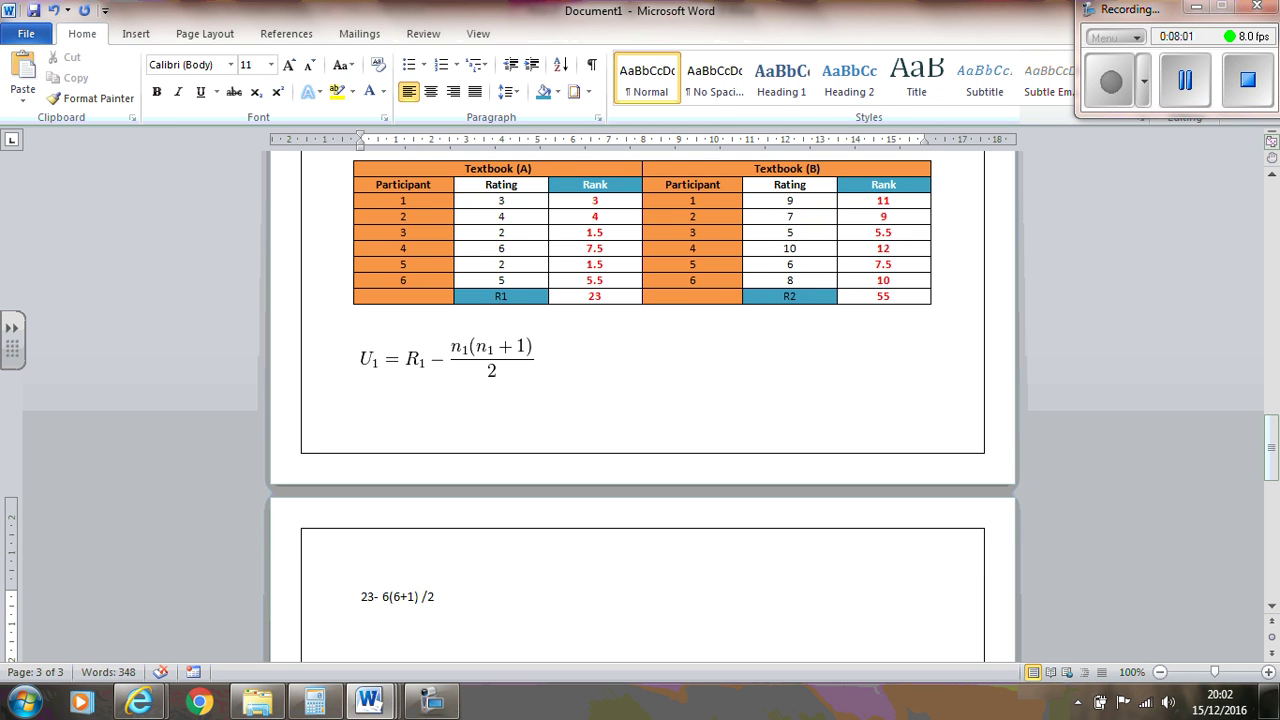
text(6(7))
text( .)
text(2)
click(362, 630)
text(23 -)
click(449, 630)
key(Return)
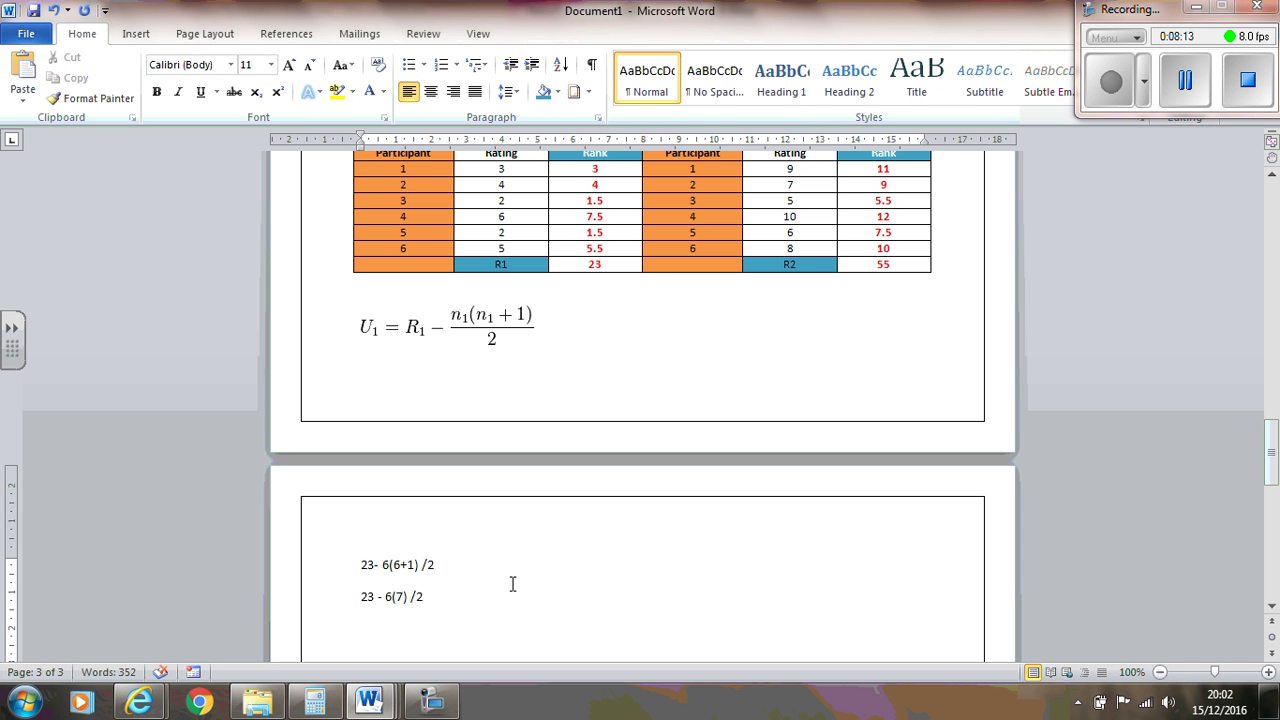
text(42/)
text(2)
text(23- )
text(()
key(End)
text())
Bracket the subtracted terms in the first two lines and finish with 23-21 = 2.
drag(385, 597, 393, 597)
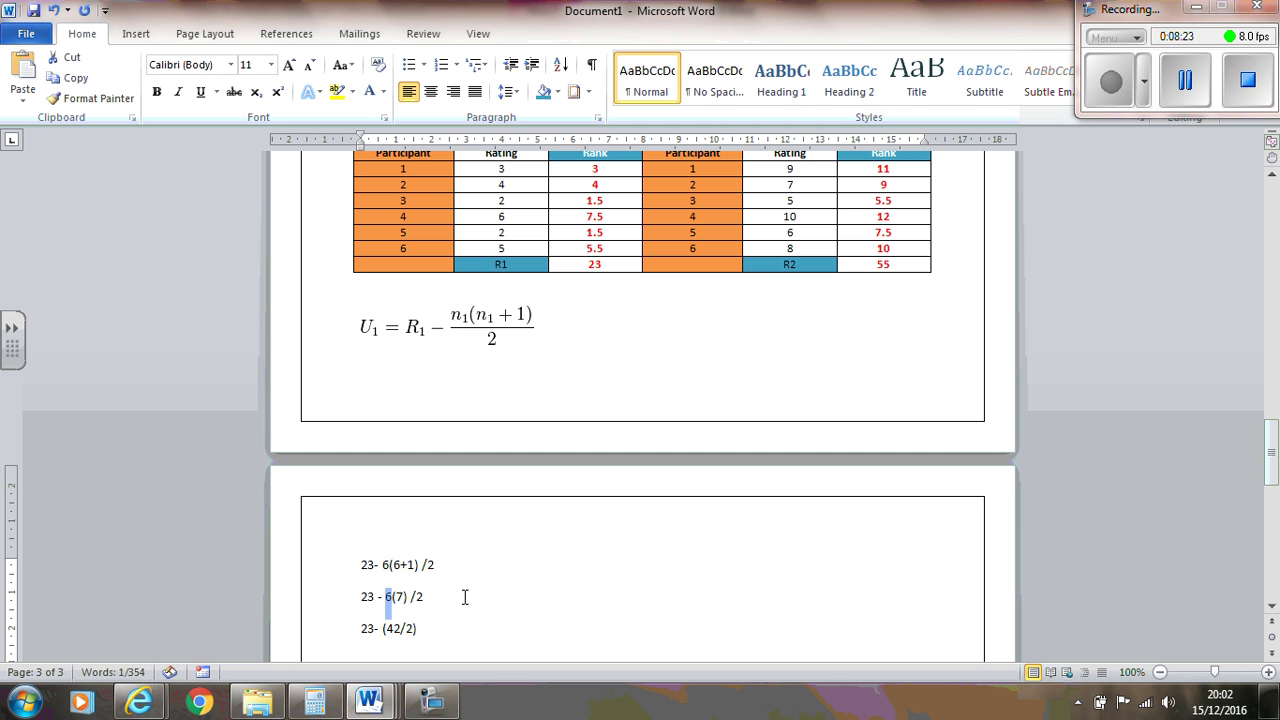
text((6)
click(430, 597)
text())
drag(383, 565, 391, 565)
text((6)
click(457, 567)
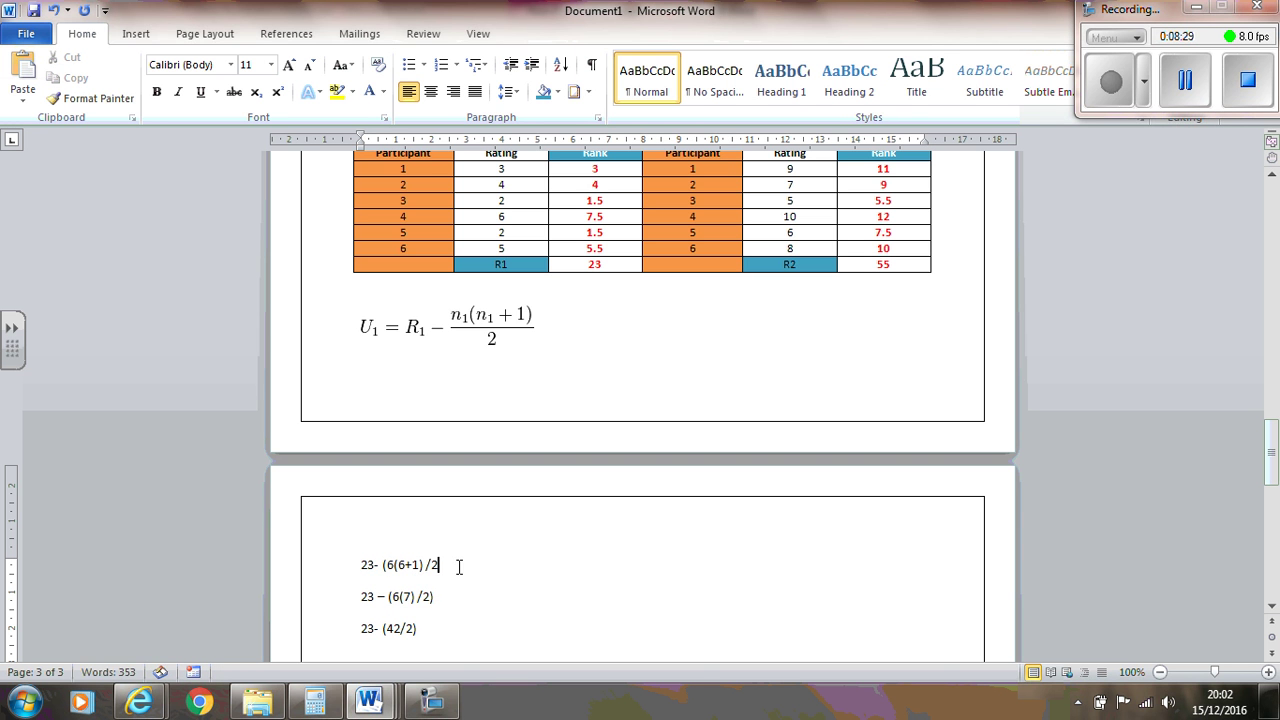
text())
scroll(523, 580, down, 1)
click(434, 590)
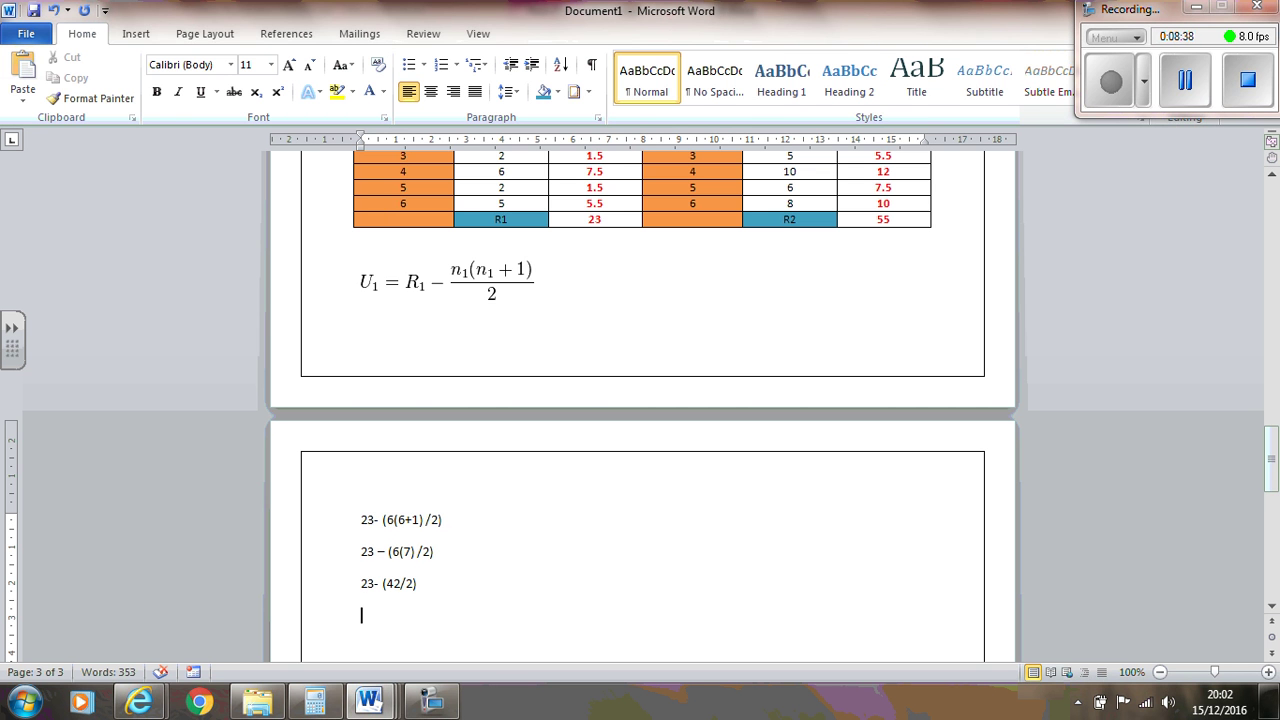
text(23-21 = 2)
Write 'Observed value for the Mann Whitney U is 2' and start a 'Critical Value' line.
click(1112, 90)
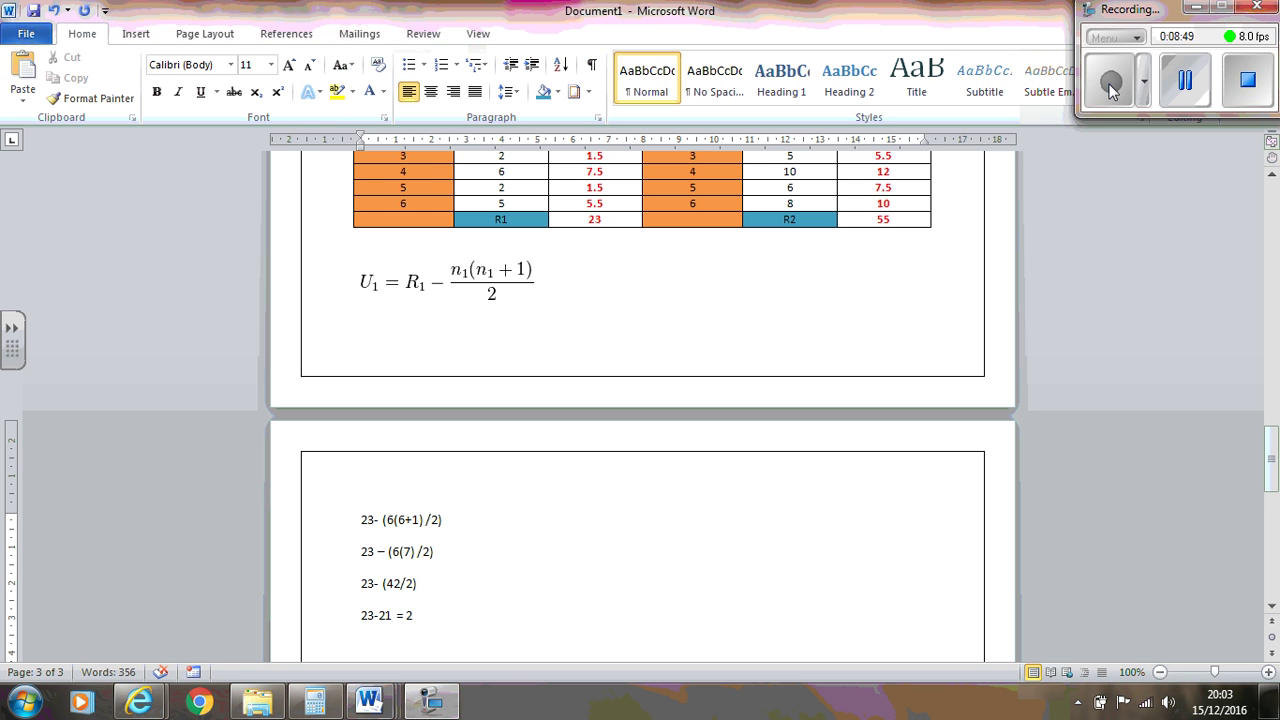
click(506, 610)
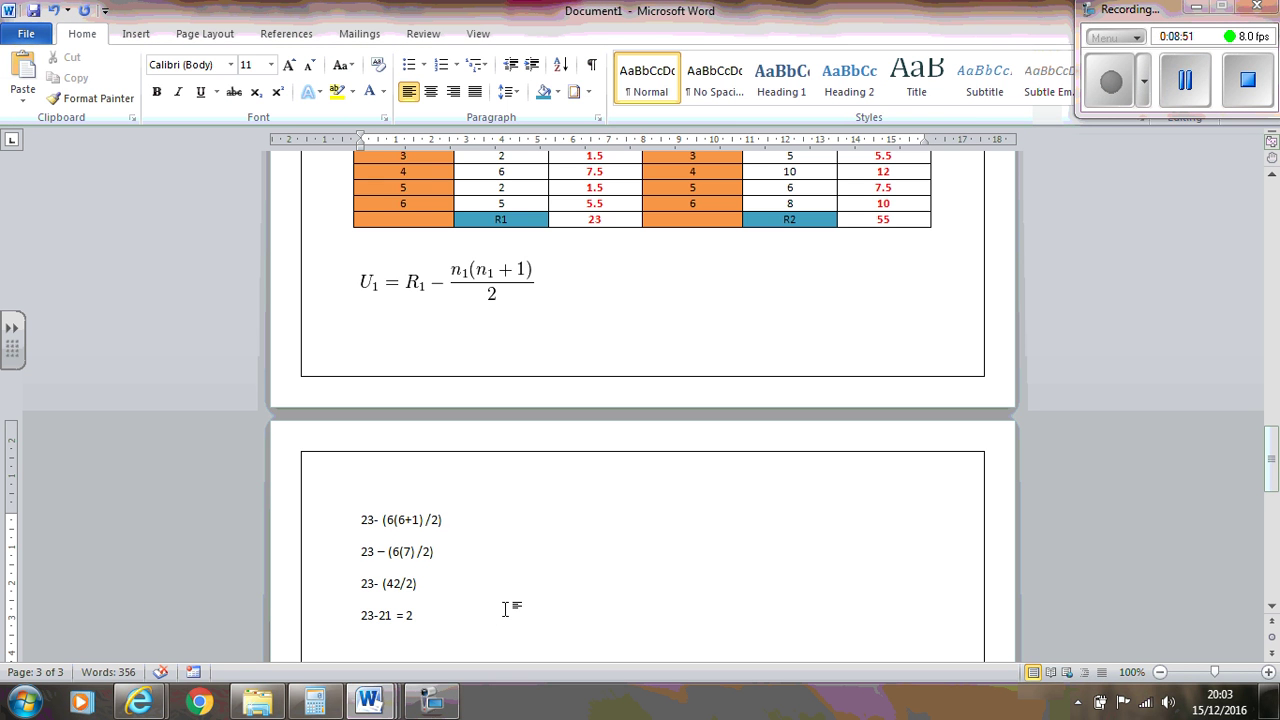
text(Observed valu)
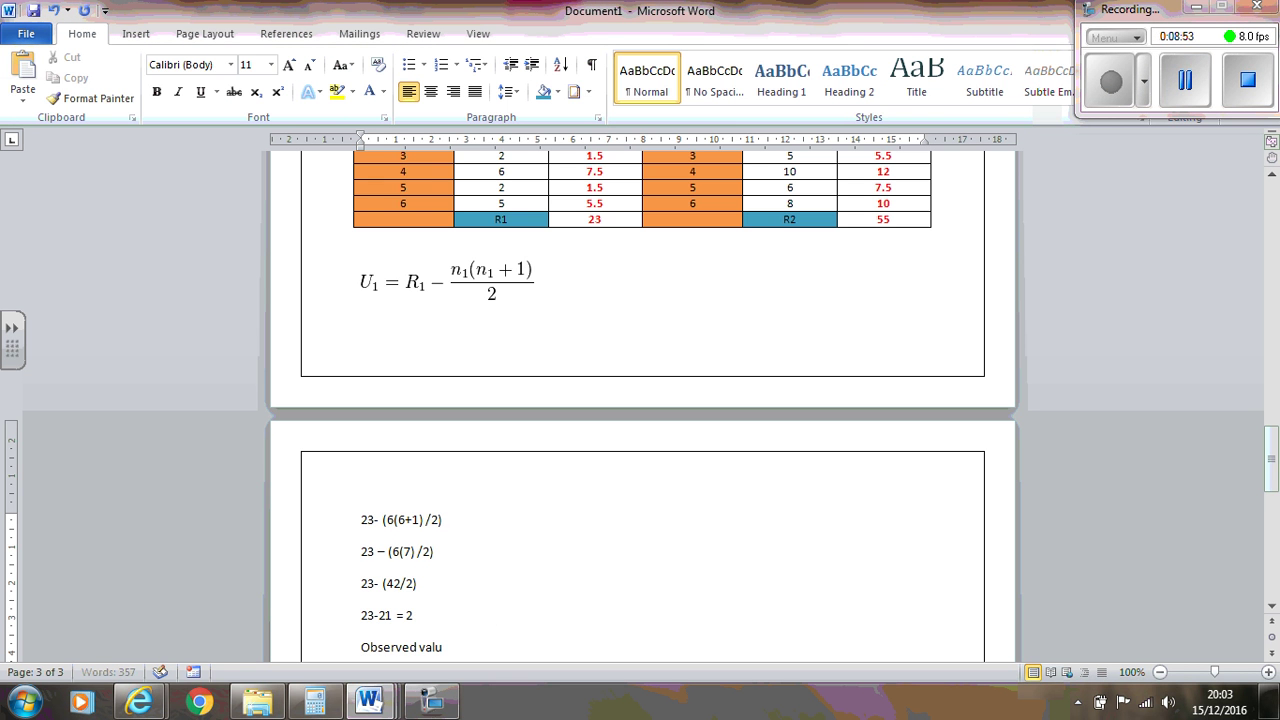
text(e for the Man Whi)
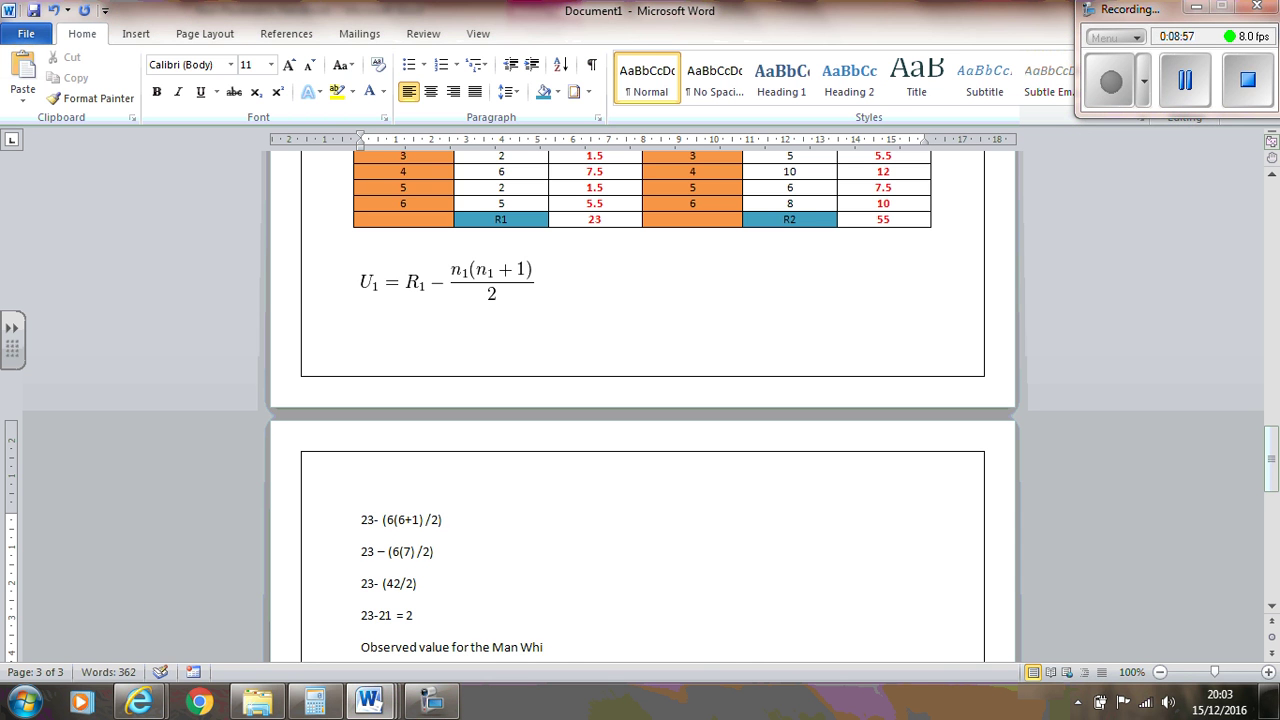
scroll(611, 526, down, 3)
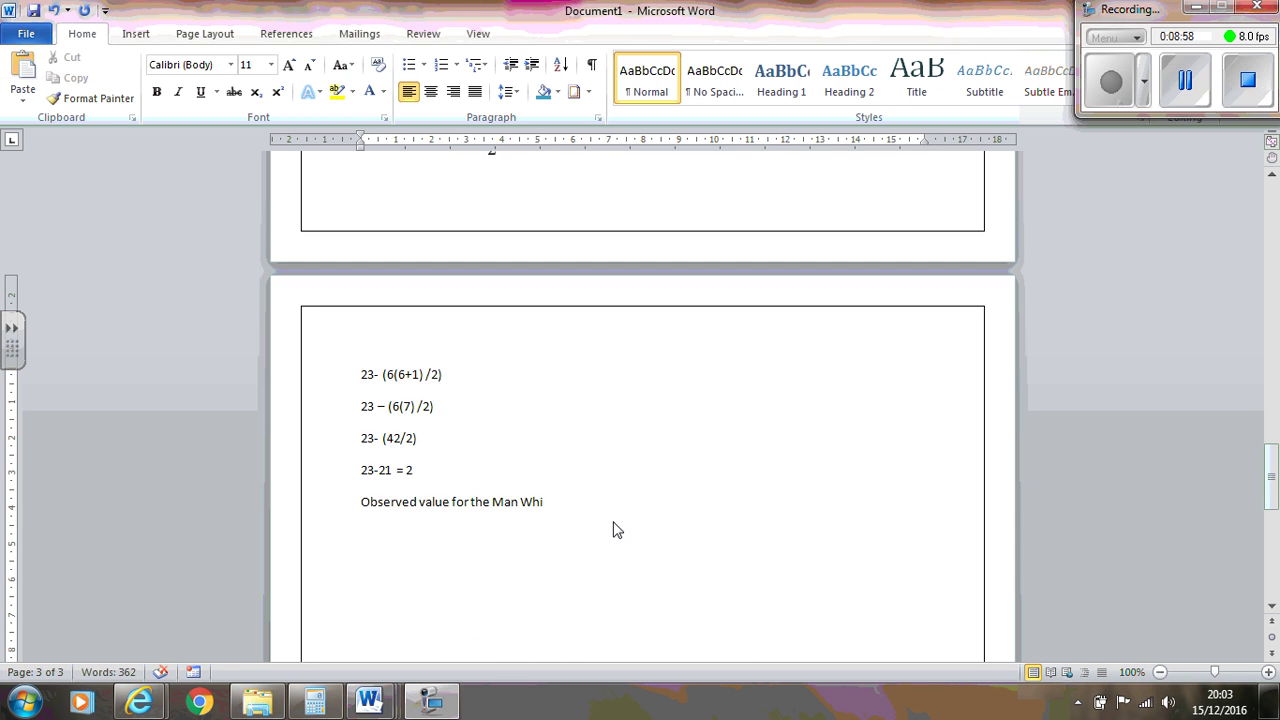
drag(492, 502, 544, 502)
click(519, 502)
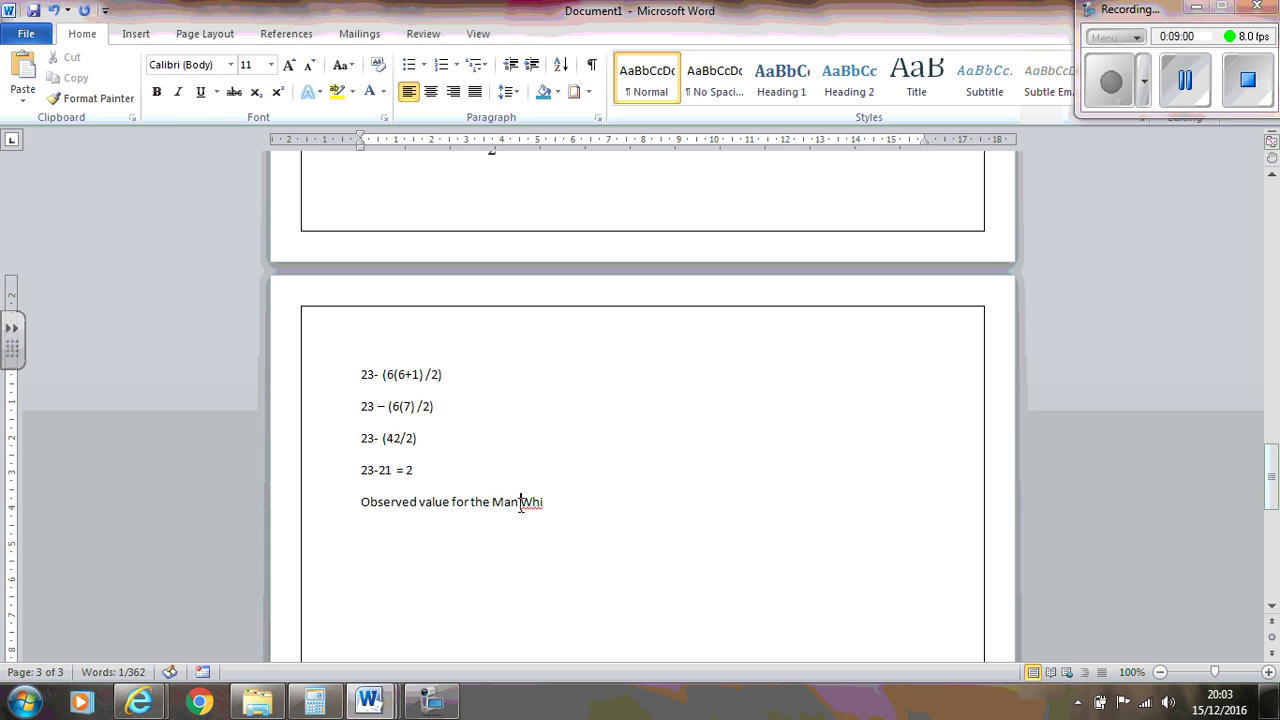
text(n)
click(578, 505)
text(tney U is 2)
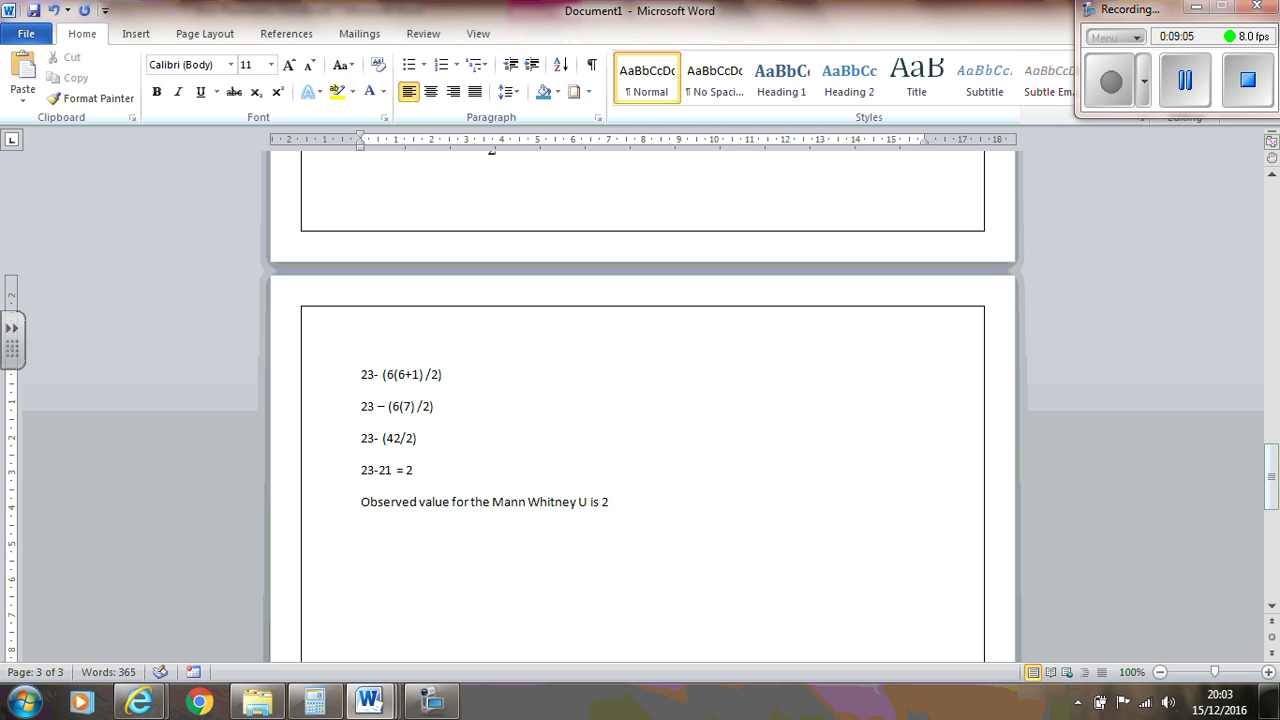
key(Return)
text(Critical Value)
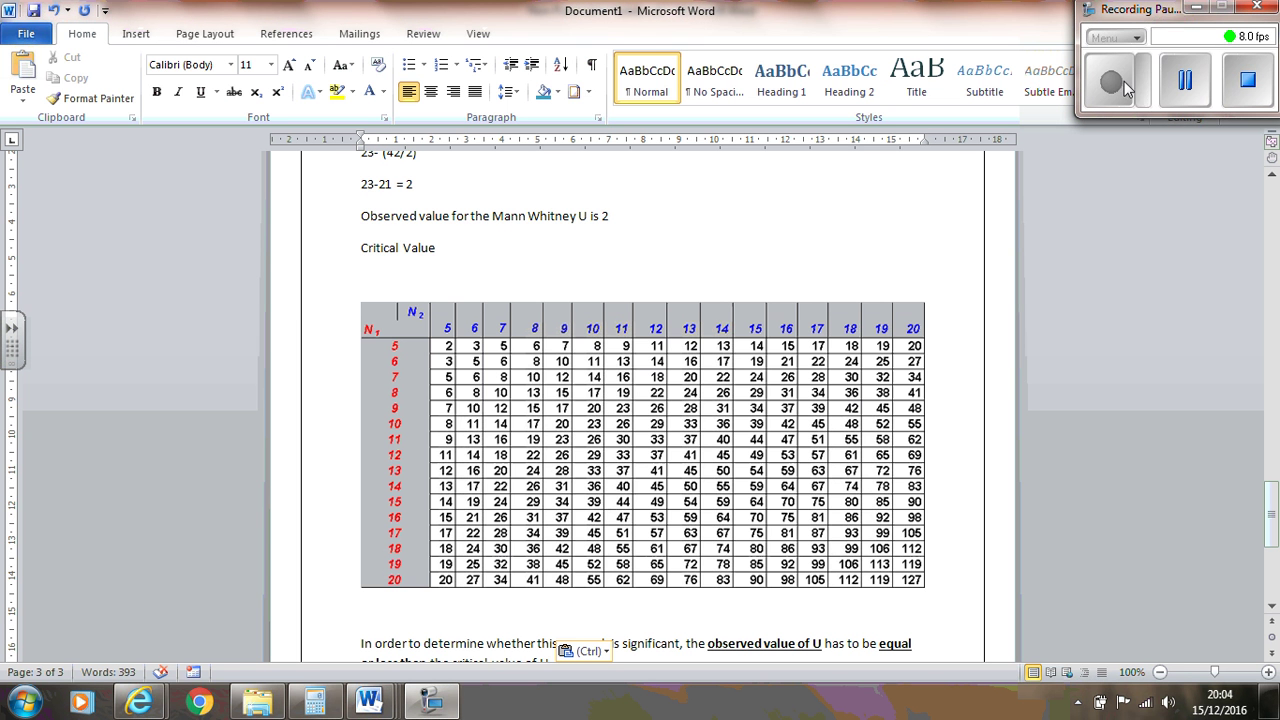
Paste the critical value table and significance rule, and complete the line as 'Critical Value = 5'.
key(ctrl+v)
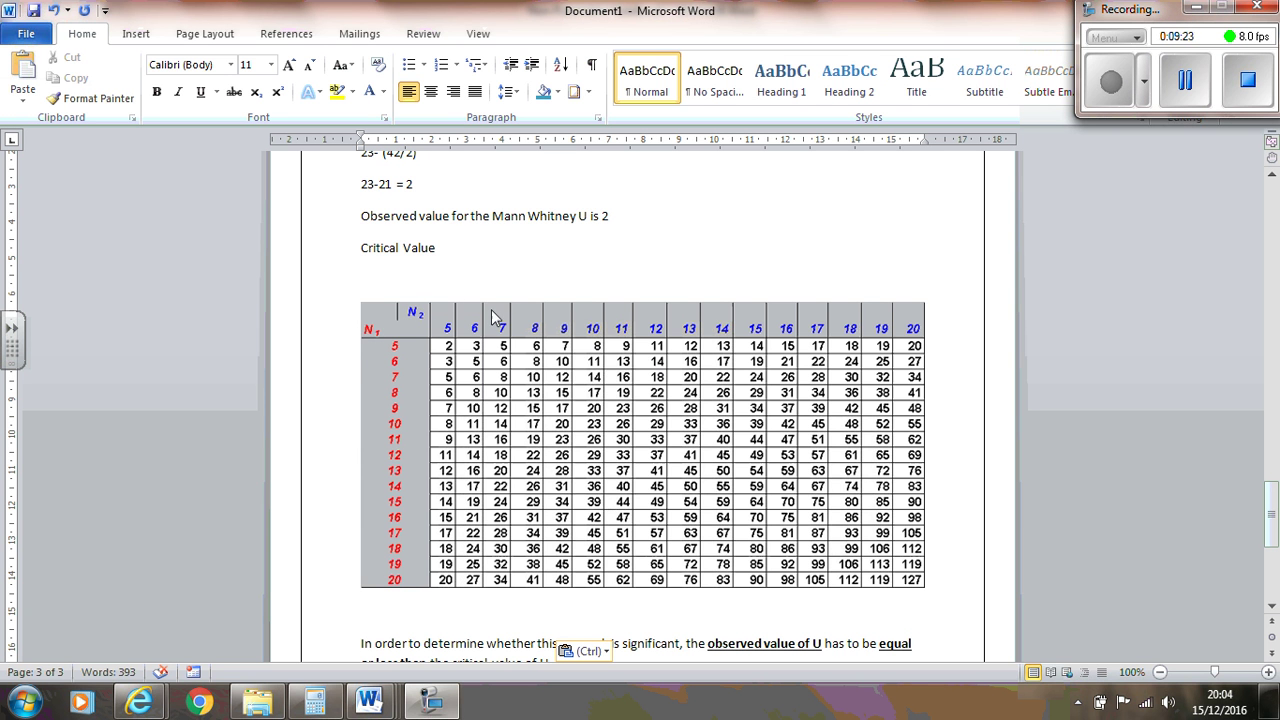
click(470, 248)
text(= 5)
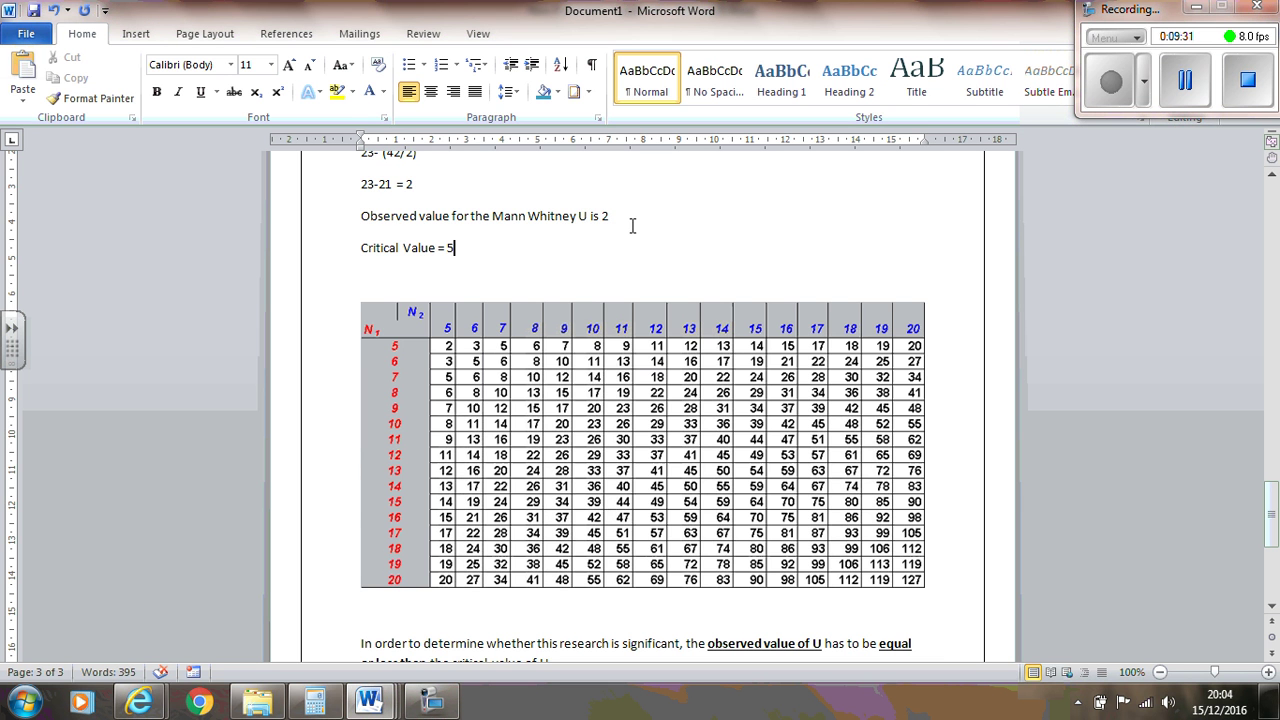
scroll(740, 422, down, 2)
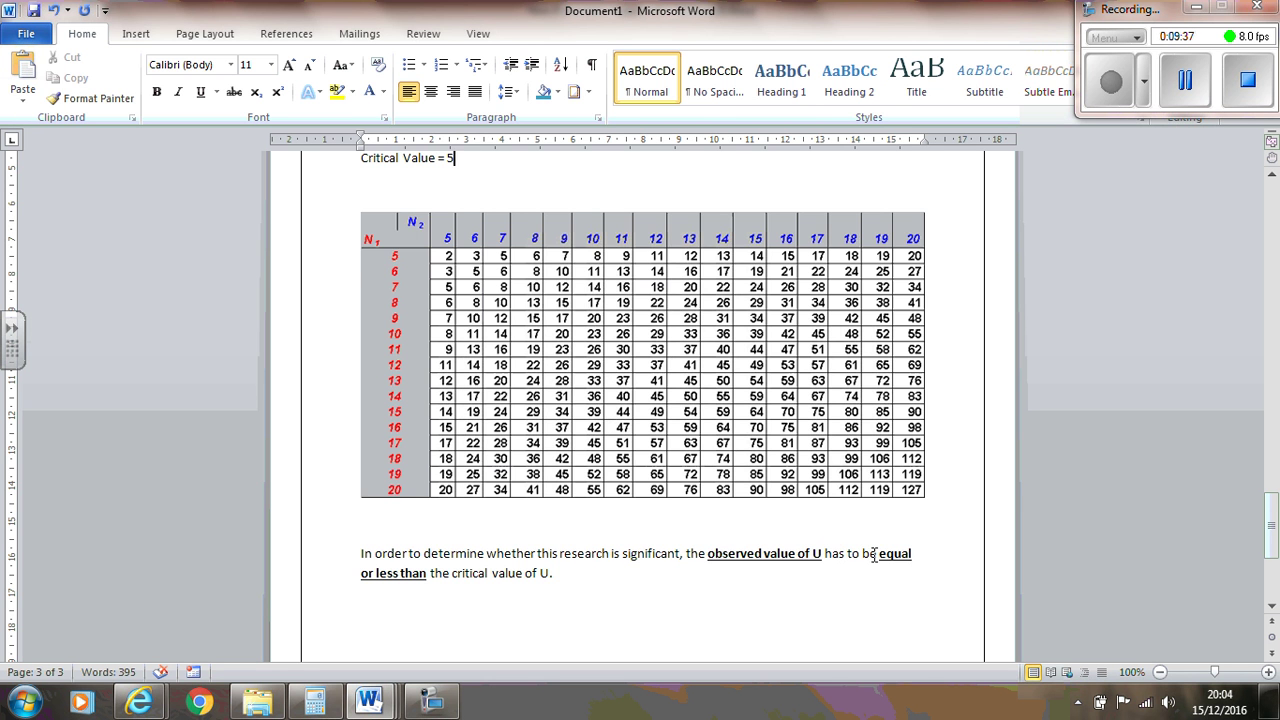
scroll(884, 560, up, 1)
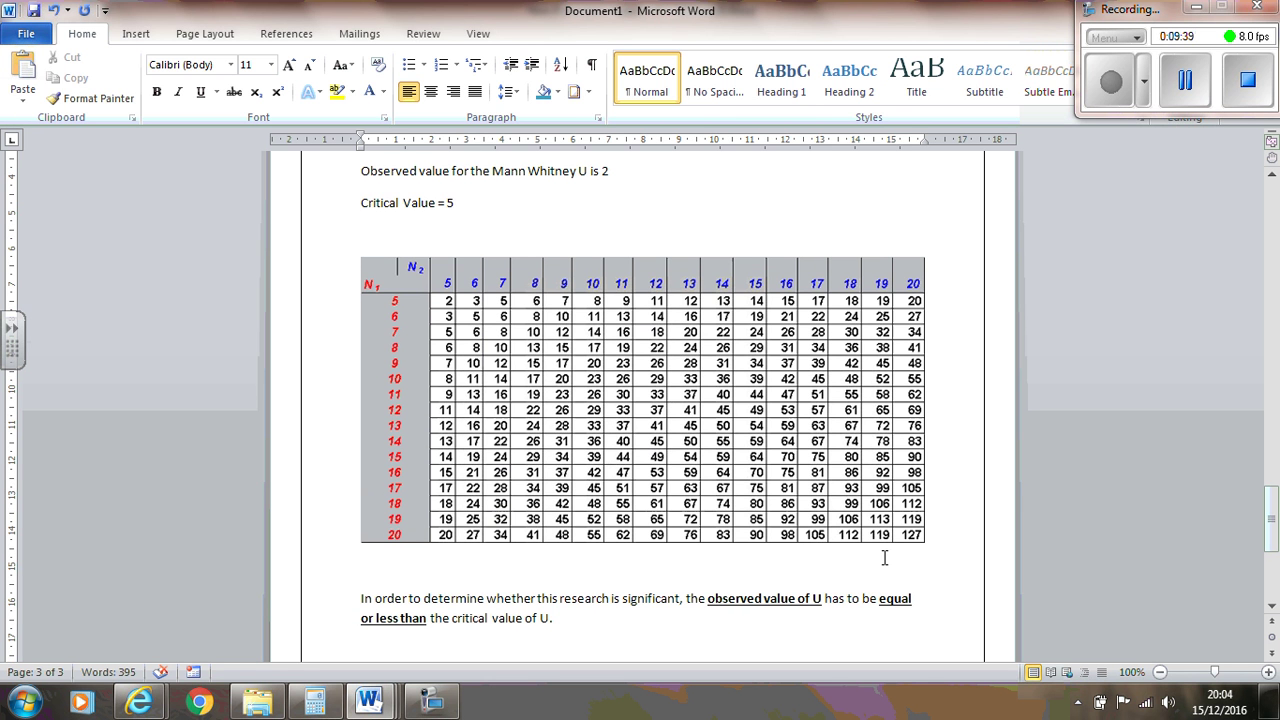
Below the rule, add '2<5', 'observed value < critical value' and 'Therefore the results are significant.'.
click(652, 626)
key(Return)
text(2<5)
key(Return)
text(observed )
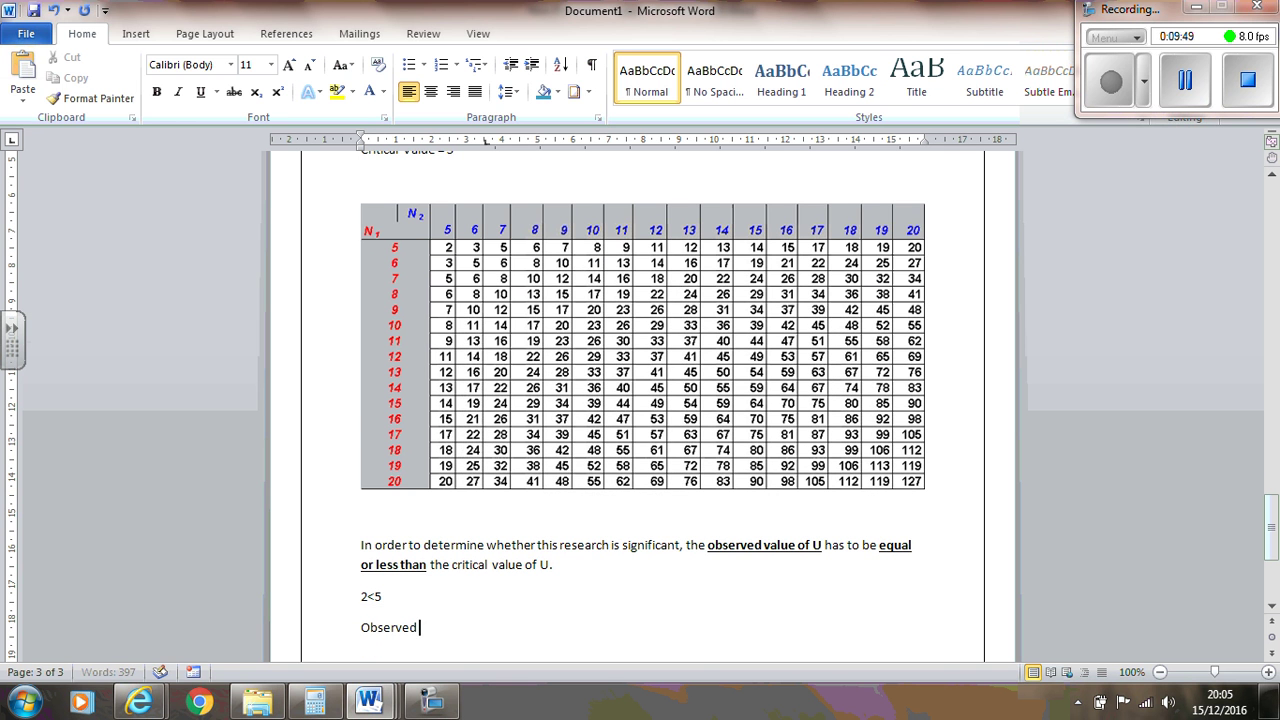
text(value < critical value)
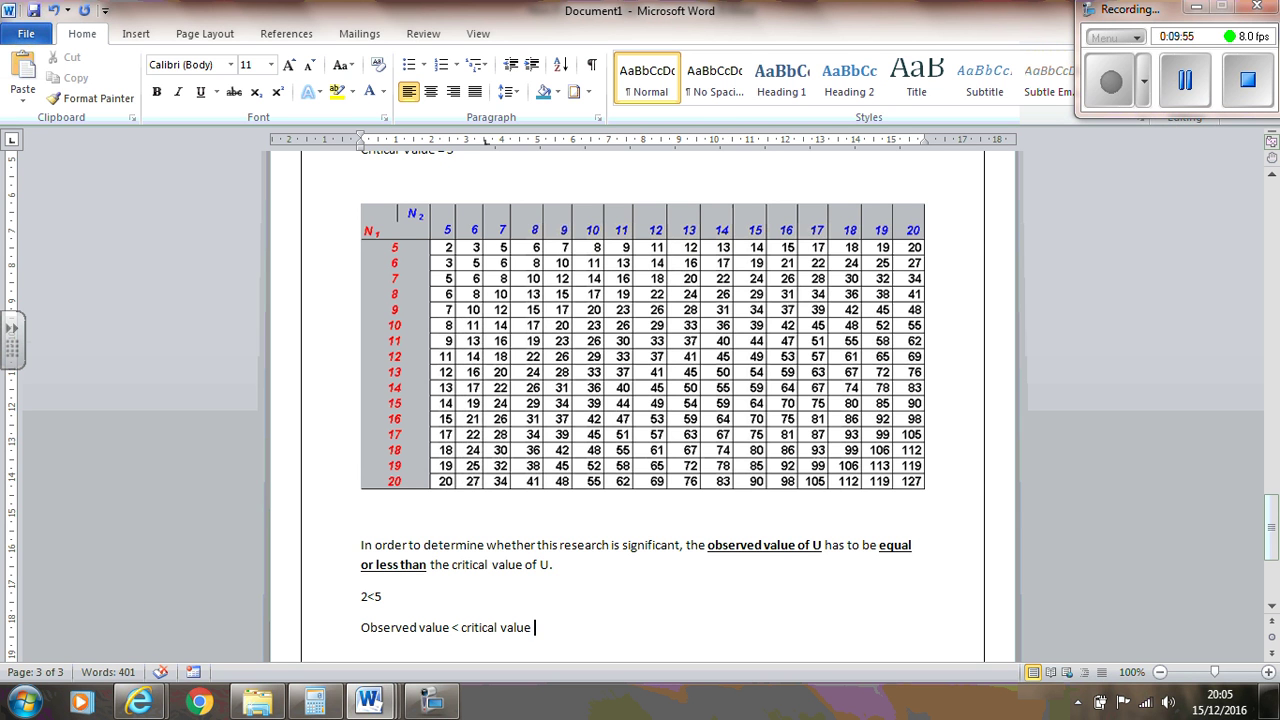
key(Return)
text(Therefore the results)
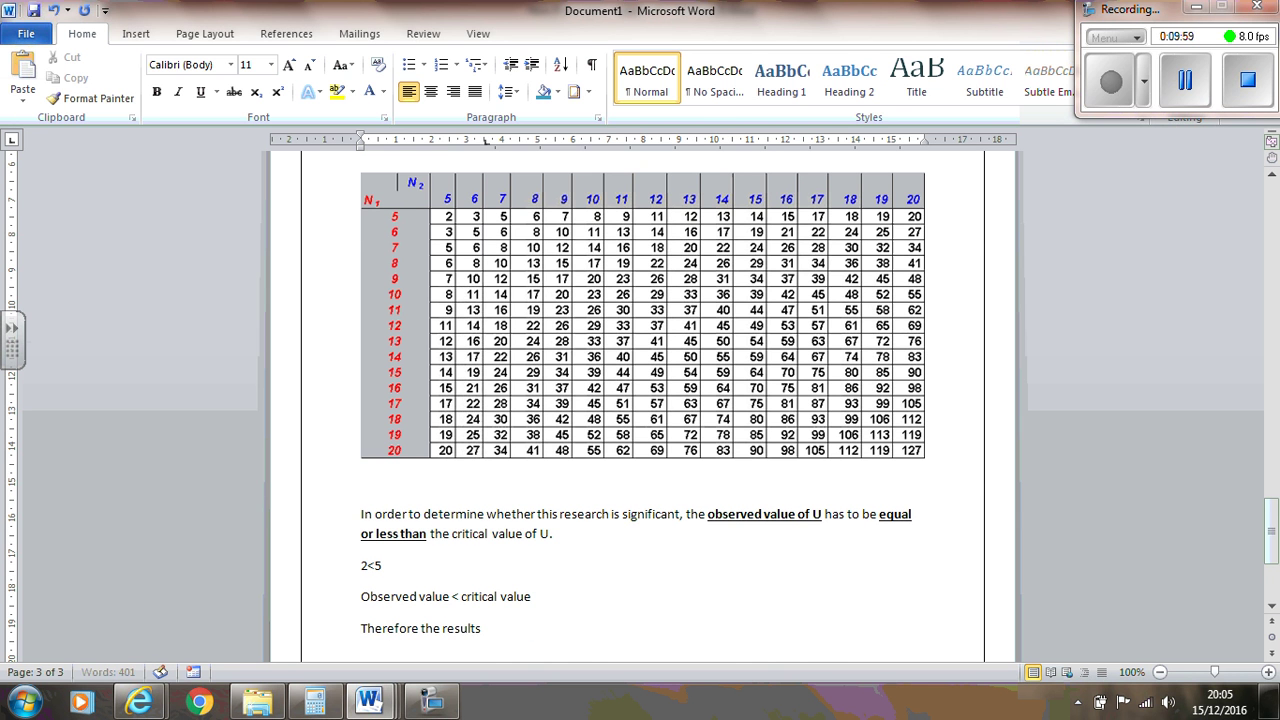
text(re sign)
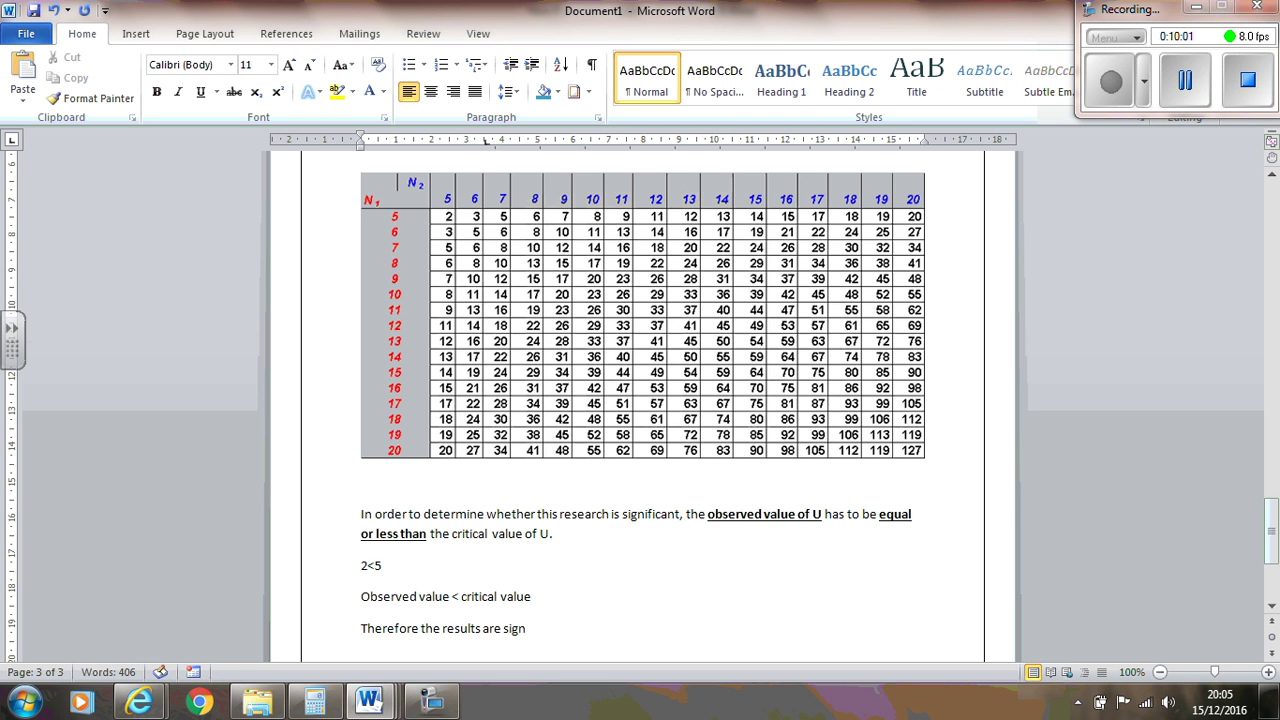
text(ificant.)
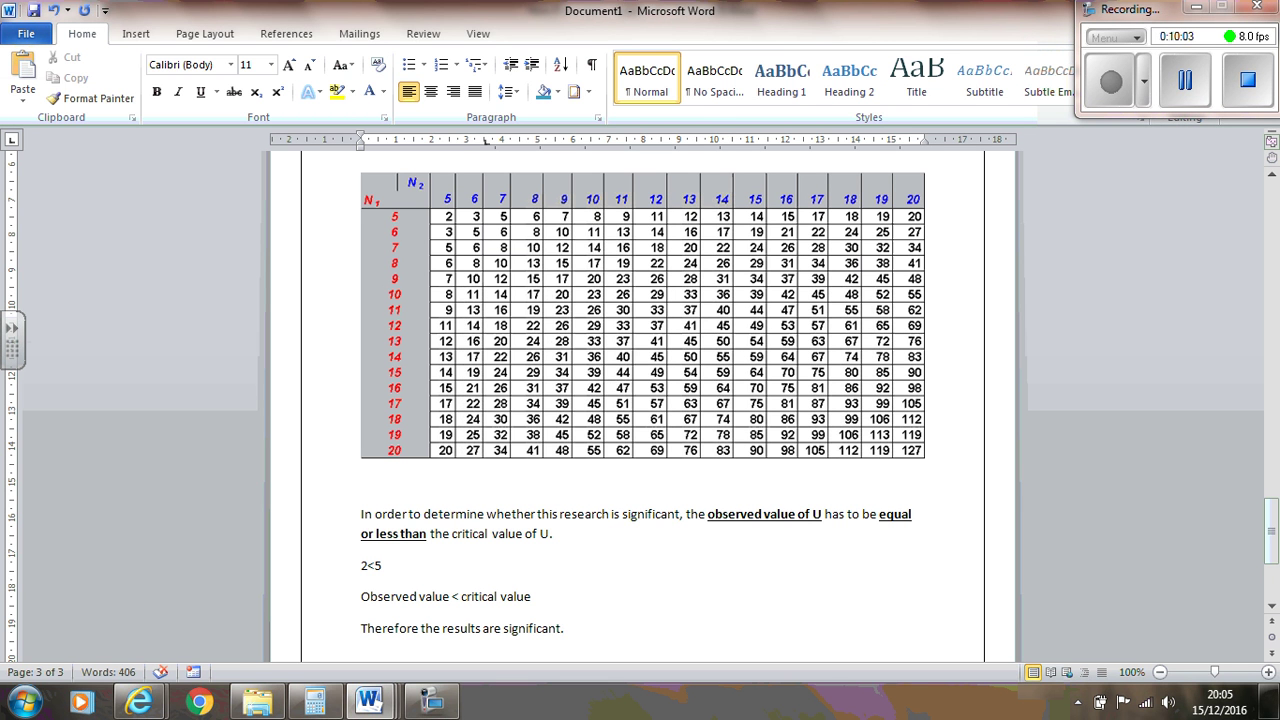